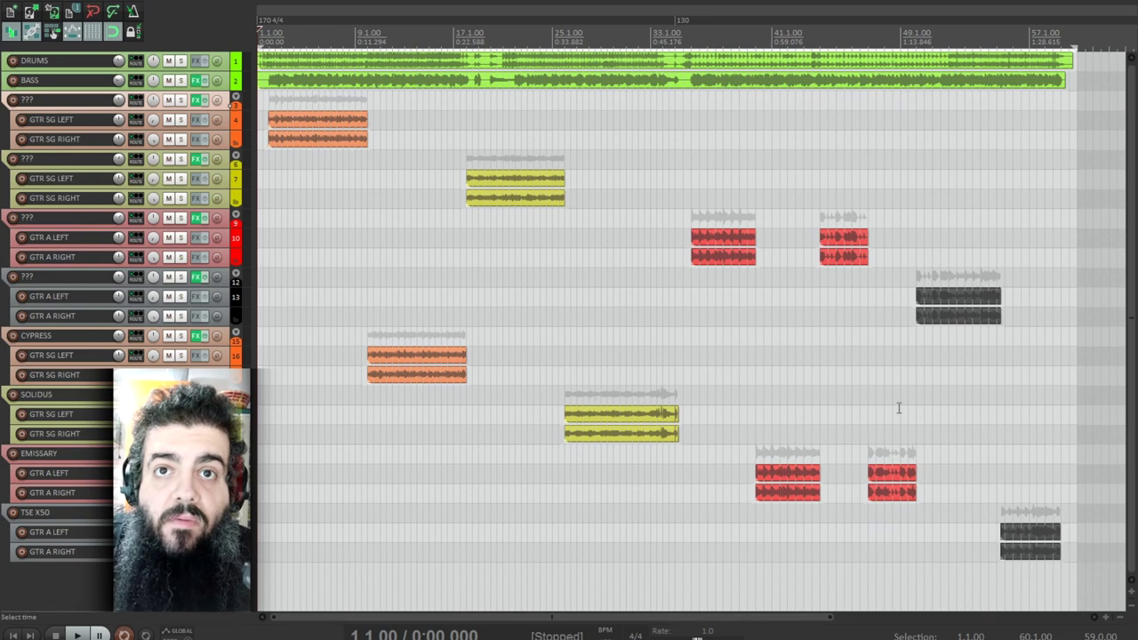
Inspect the CYPRESS folder track's effects chain, viewing the Cypress TT-15 amp and the NadIR cabinet loader, and close it
left_click(195, 338)
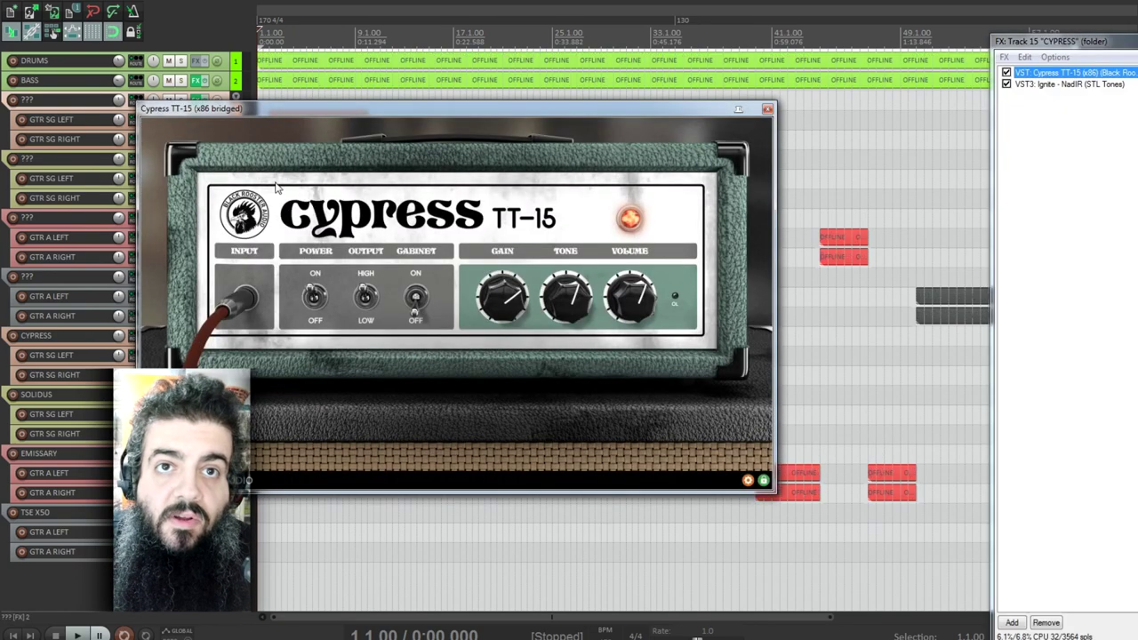
left_click(768, 110)
left_click_drag(1086, 44, 352, 43)
left_click(356, 80)
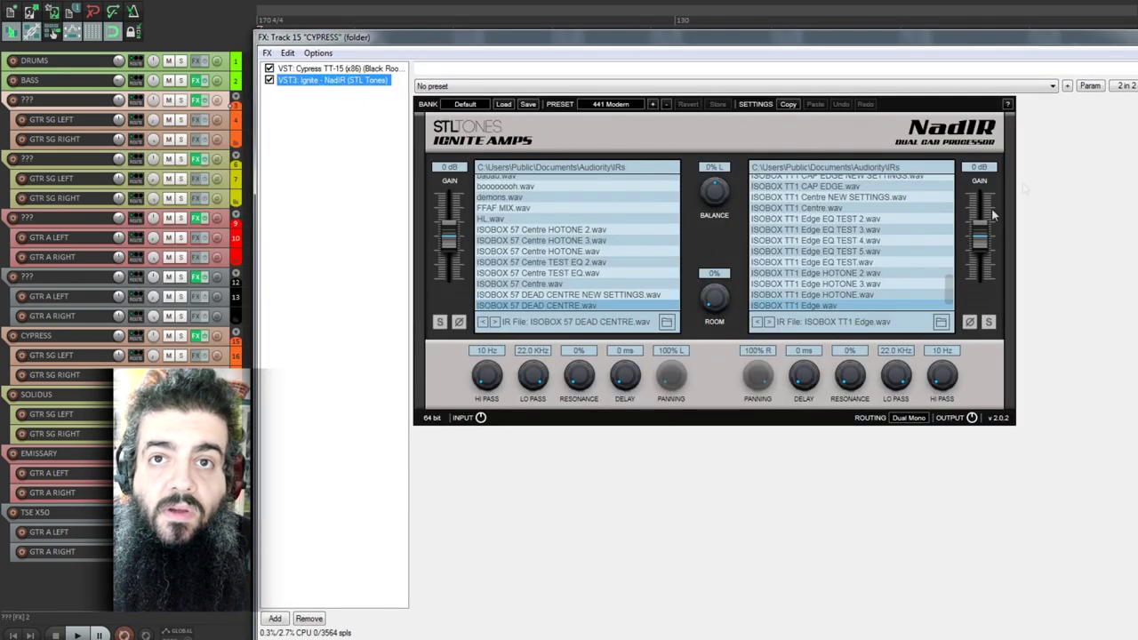
left_click_drag(1103, 47, 947, 55)
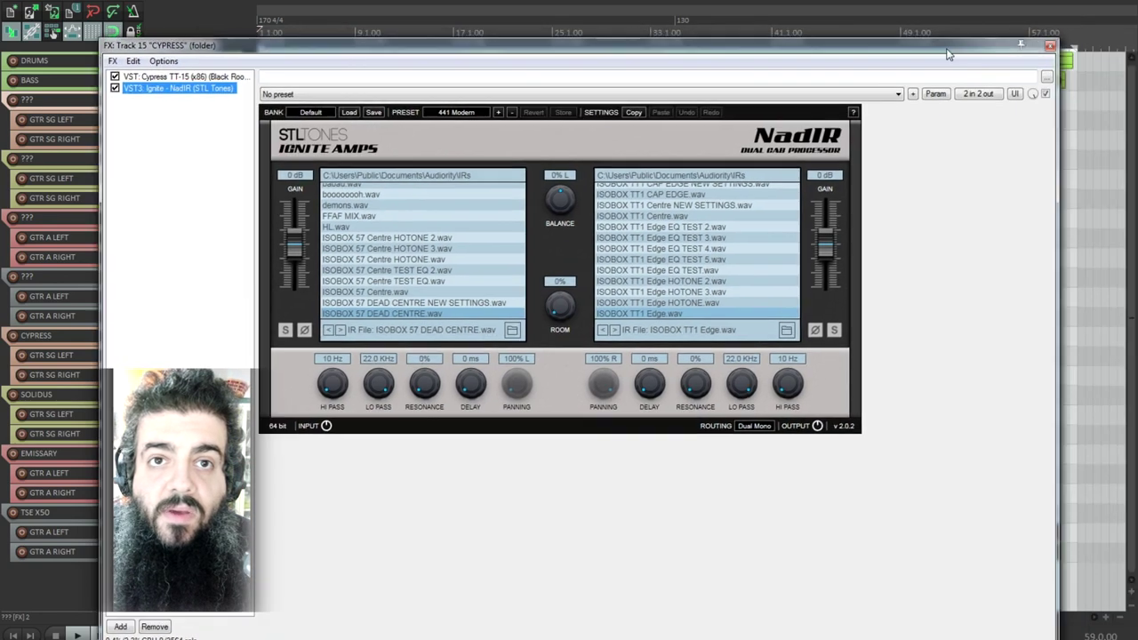
left_click(1049, 45)
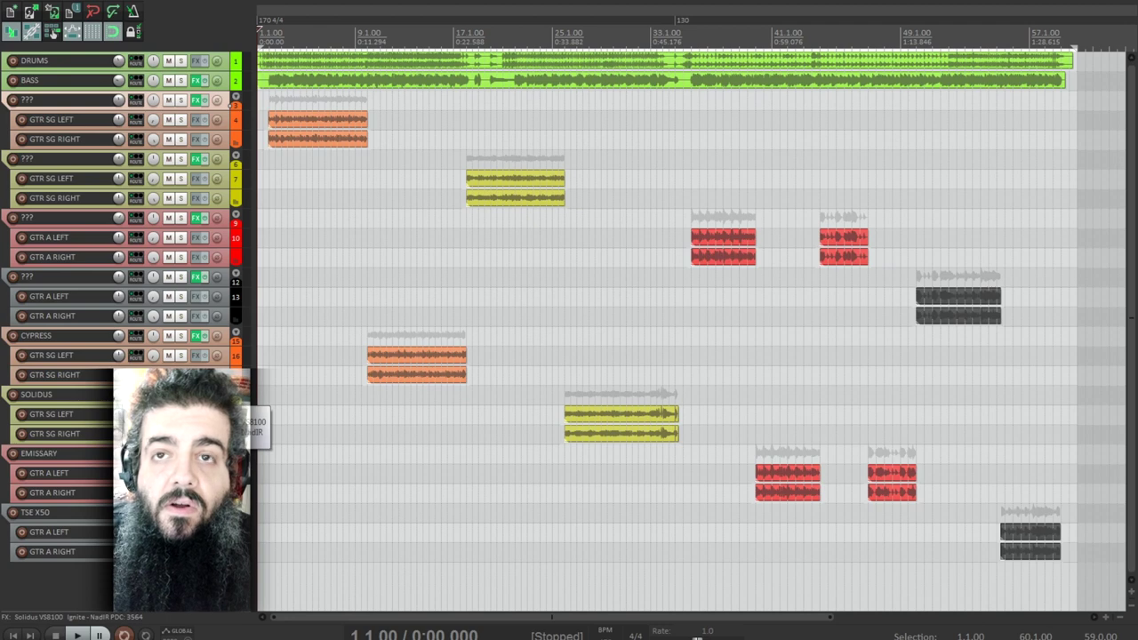
Inspect the SOLIDUS folder track's effects chain, viewing the Solidus VS8100 amp and selecting NadIR, and close it
left_click(198, 394)
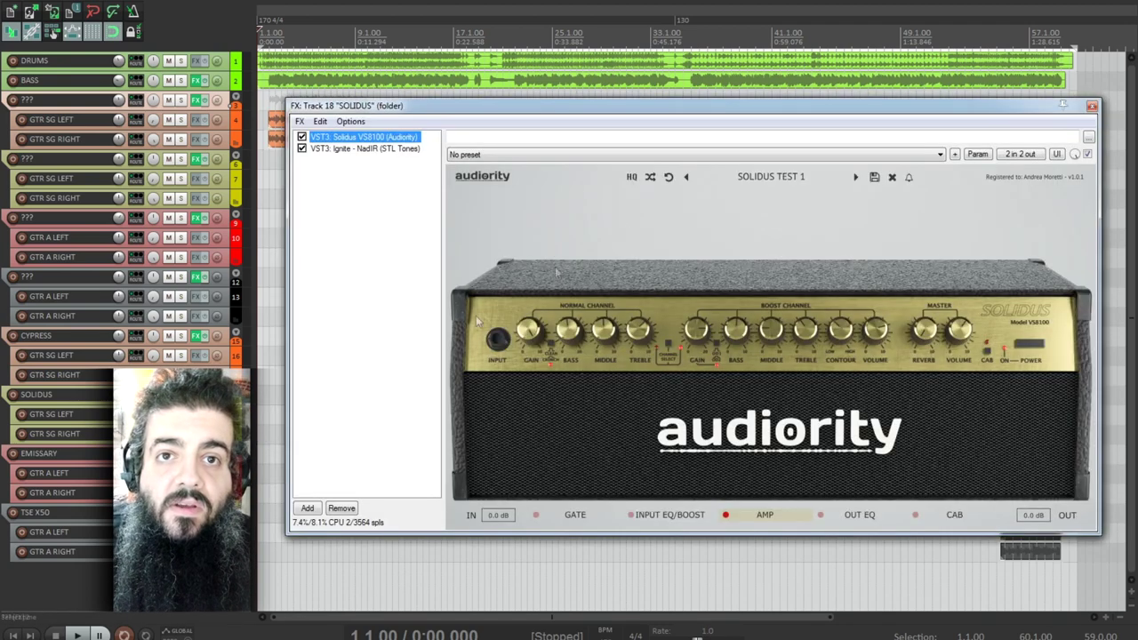
left_click(381, 150)
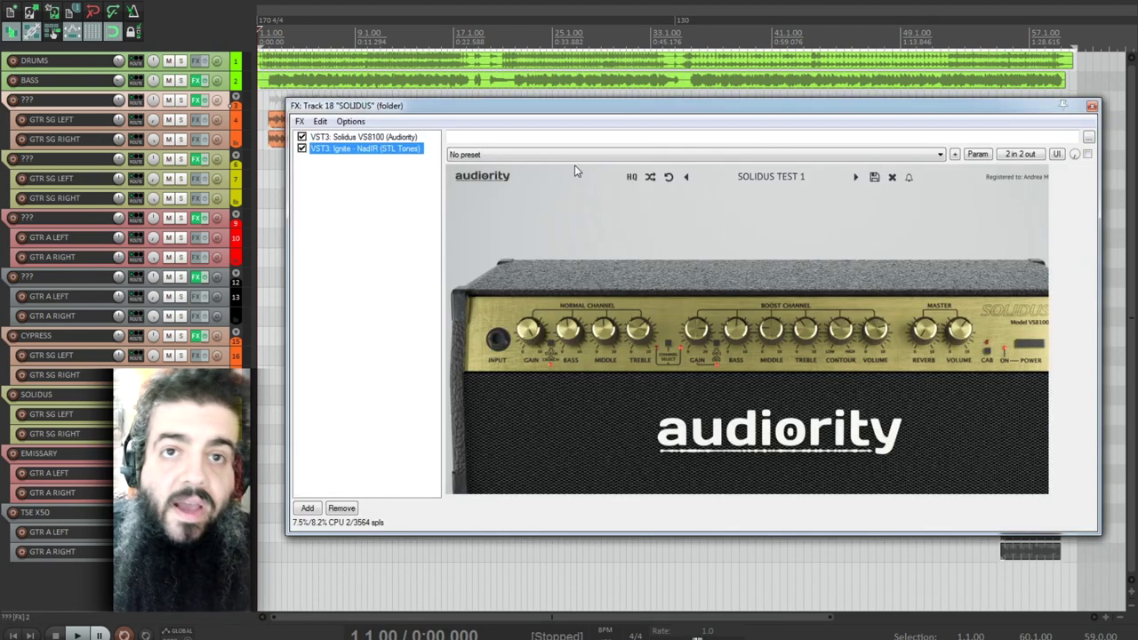
left_click(1093, 106)
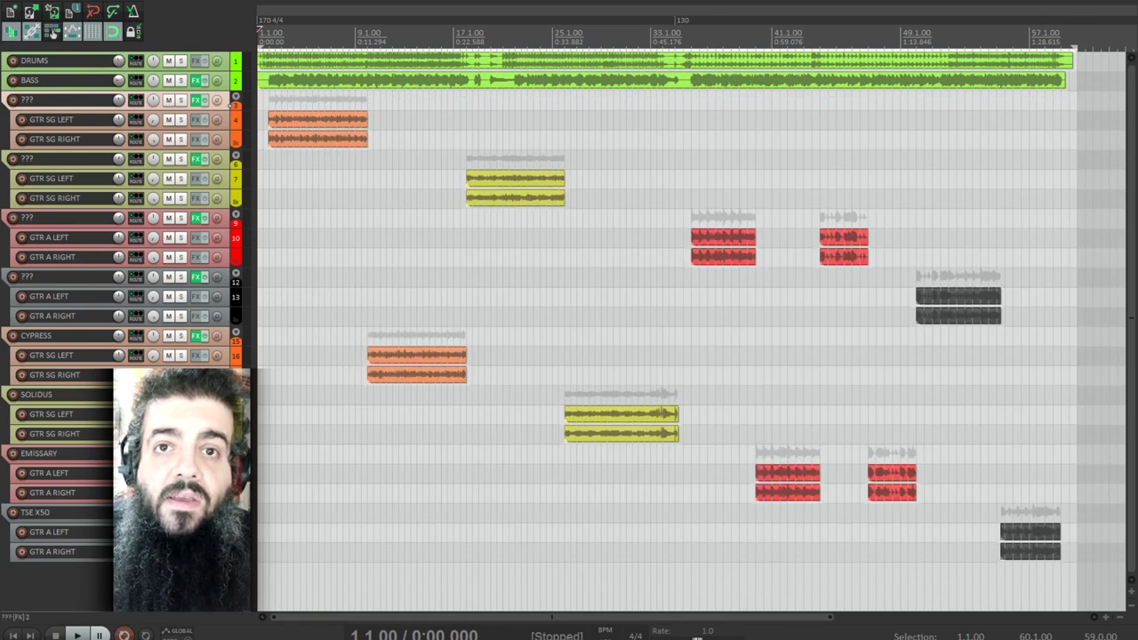
Inspect the EMISSARY folder track's effects chain, viewing the Emissary amp and the NadIR impulse responses, and close it
left_click(195, 453)
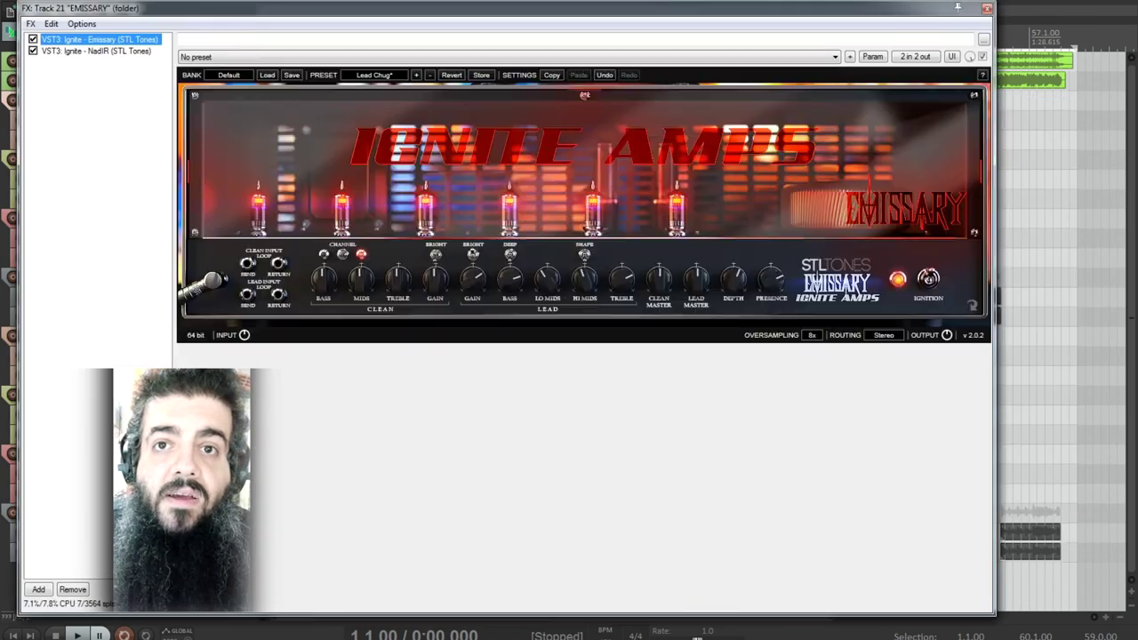
left_click(110, 51)
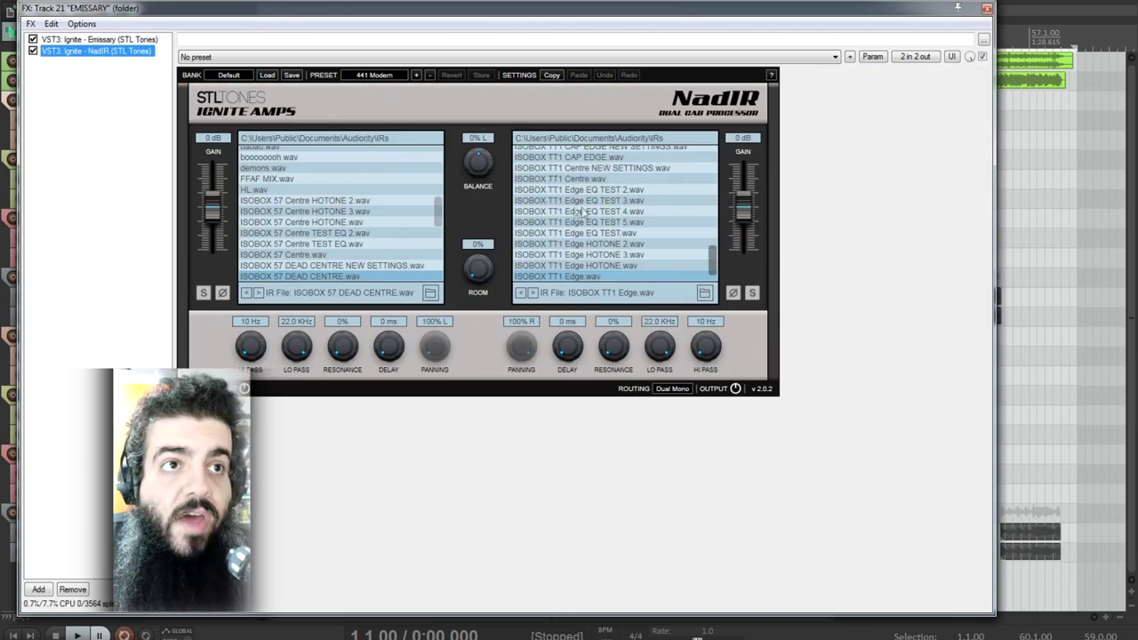
left_click(986, 9)
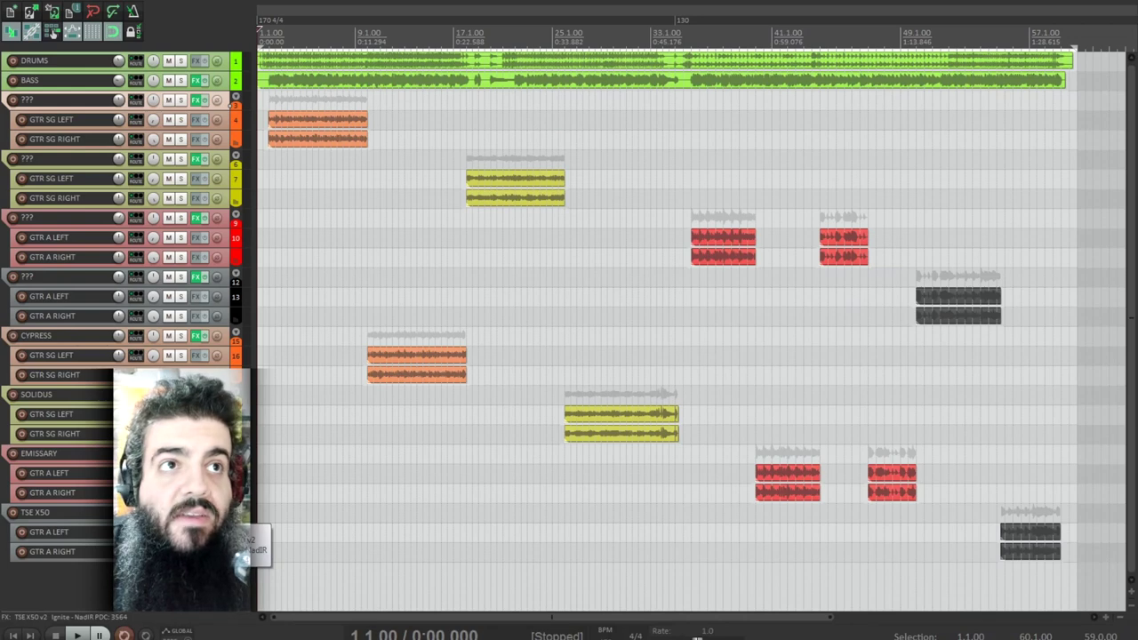
Inspect the TSE X50 folder track's effects chain, viewing the TSE X50 v2 amp and the NadIR impulse responses, and close it
left_click(195, 512)
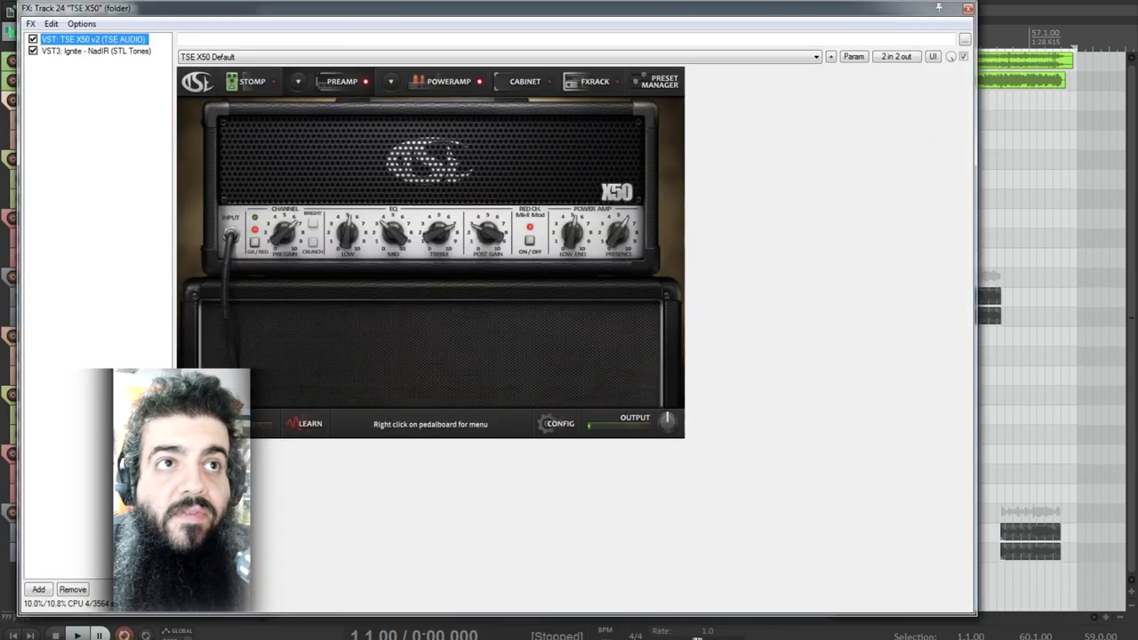
left_click(89, 51)
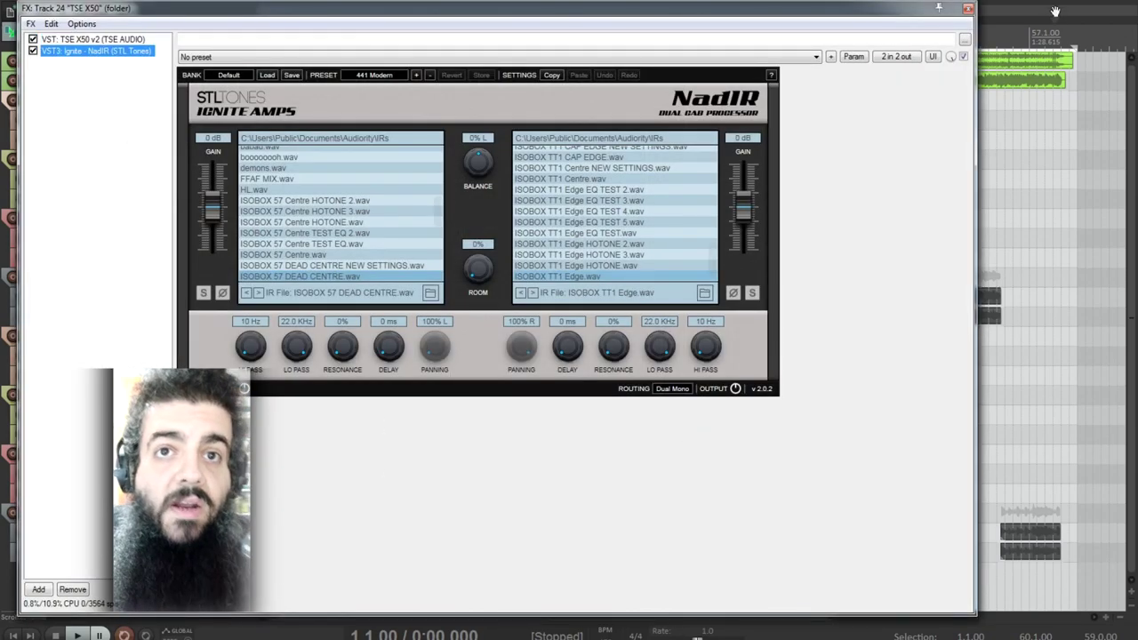
left_click(969, 9)
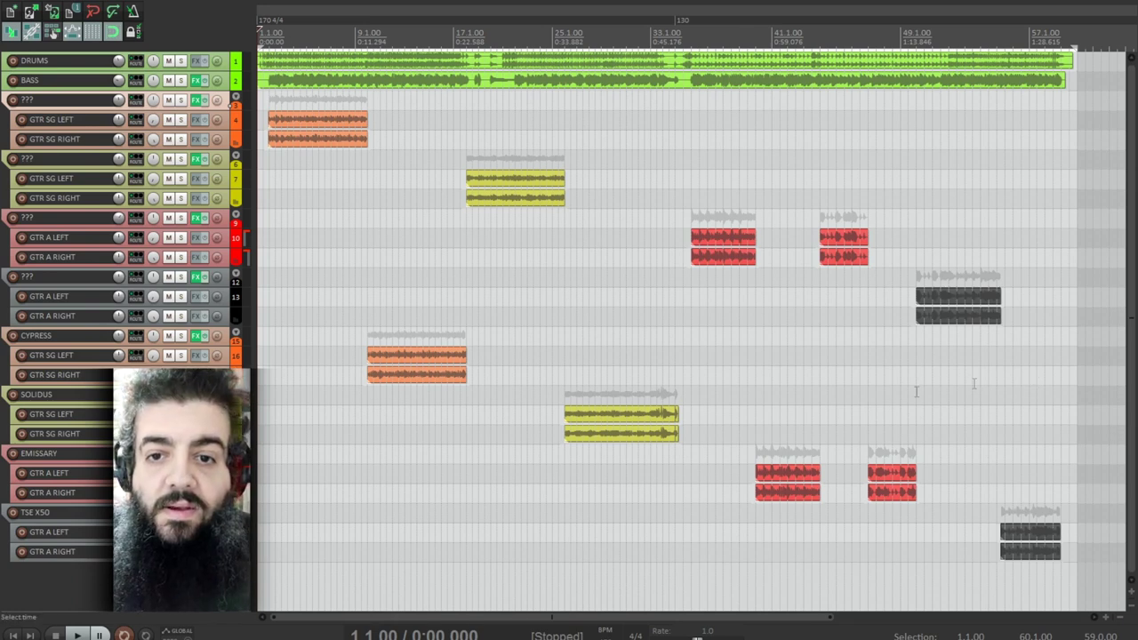
Open the Performance Meter, place it beside the tracks and play the project from its start
key("ctrl+alt+p")
mouse_move(690, 32)
left_mouse_down()
mouse_move(710, 25)
mouse_move(699, 33)
left_mouse_up()
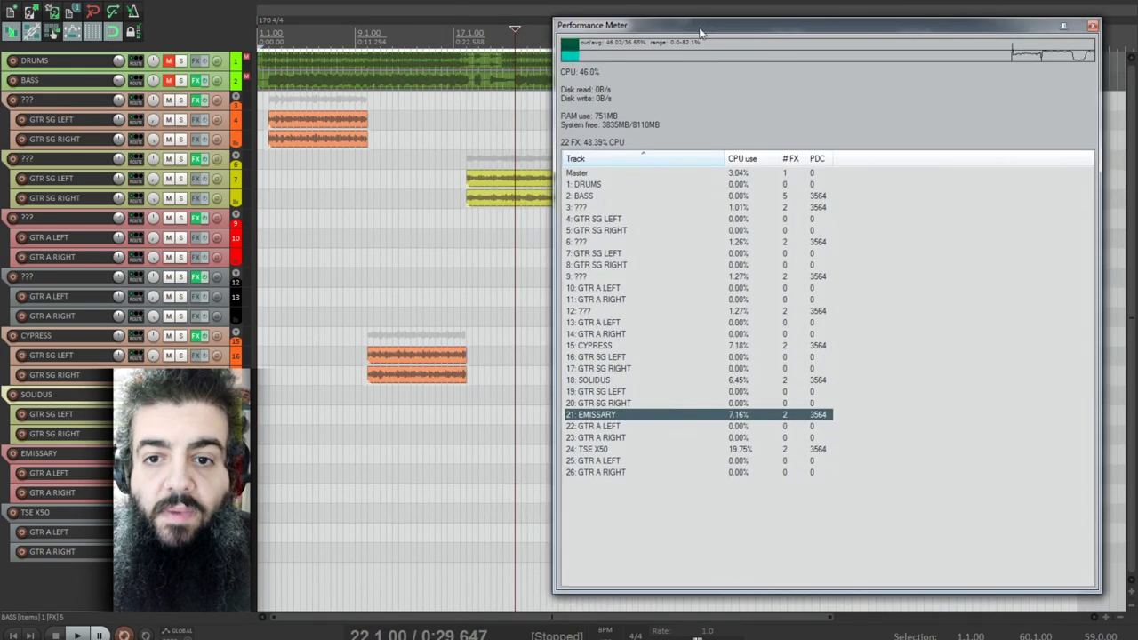
left_click(454, 258)
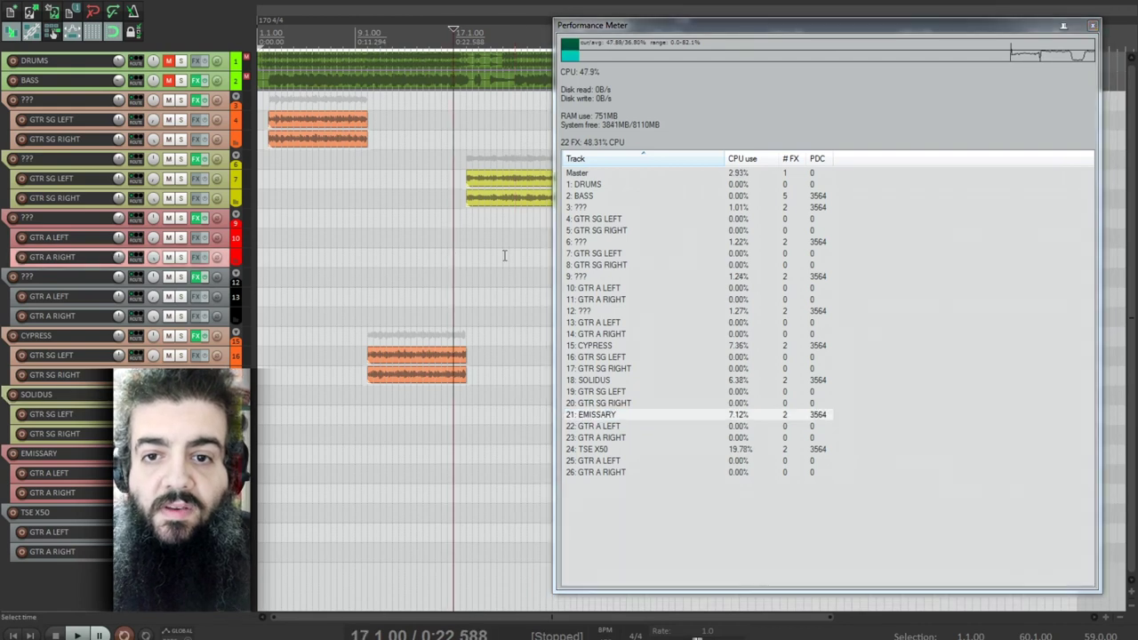
key("Home")
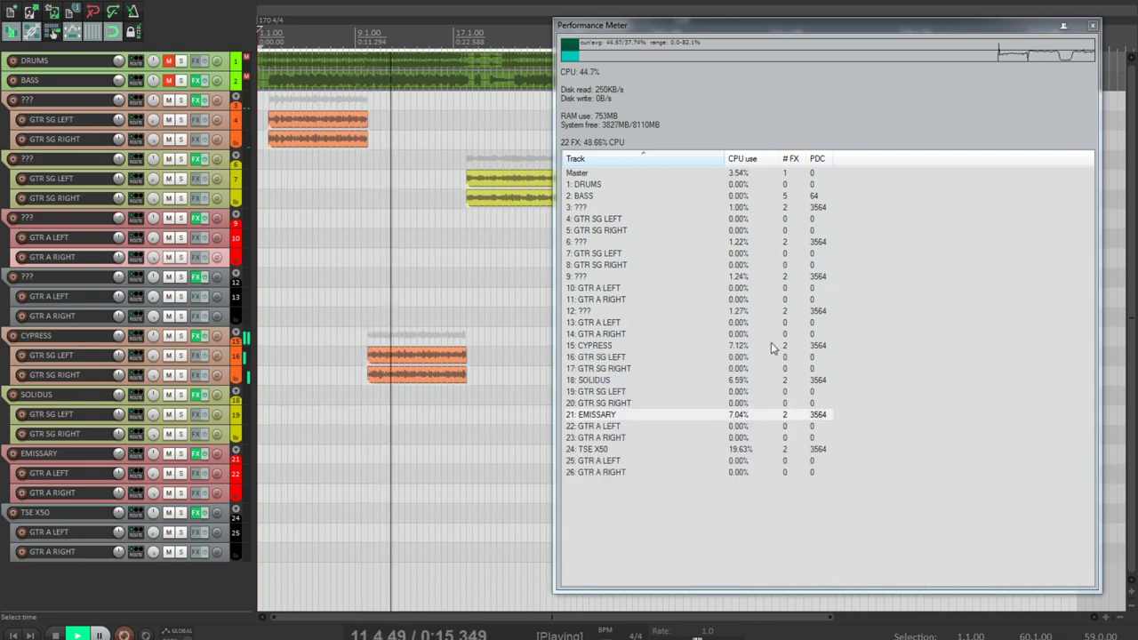
Compare the CPU use of the CYPRESS track with that of unnamed track 3 during playback
left_click(613, 346)
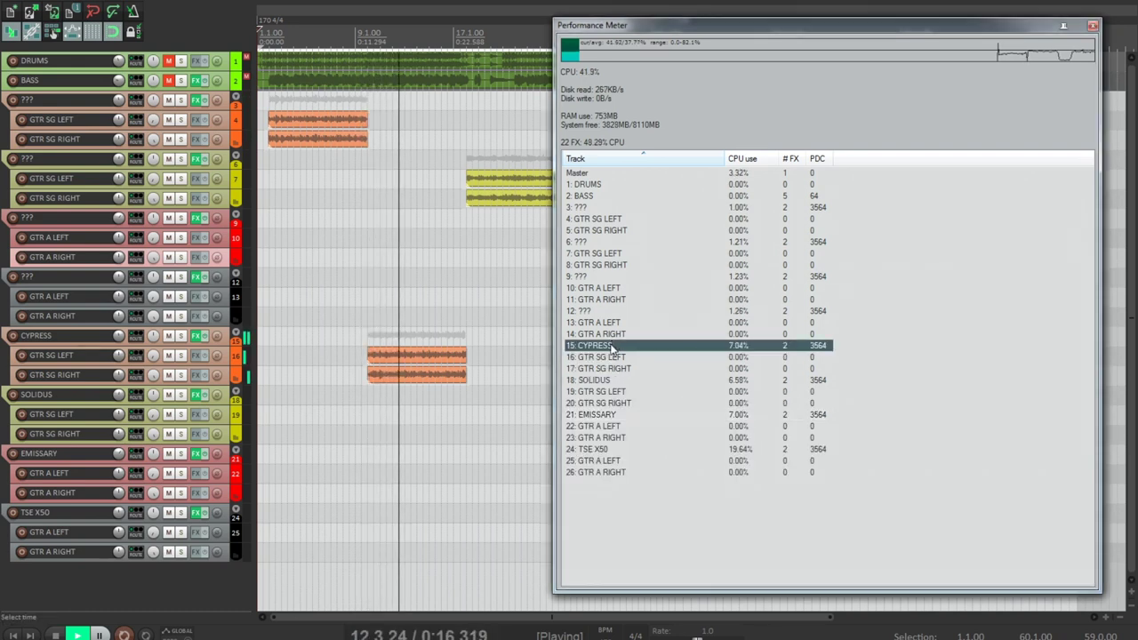
left_click(600, 208)
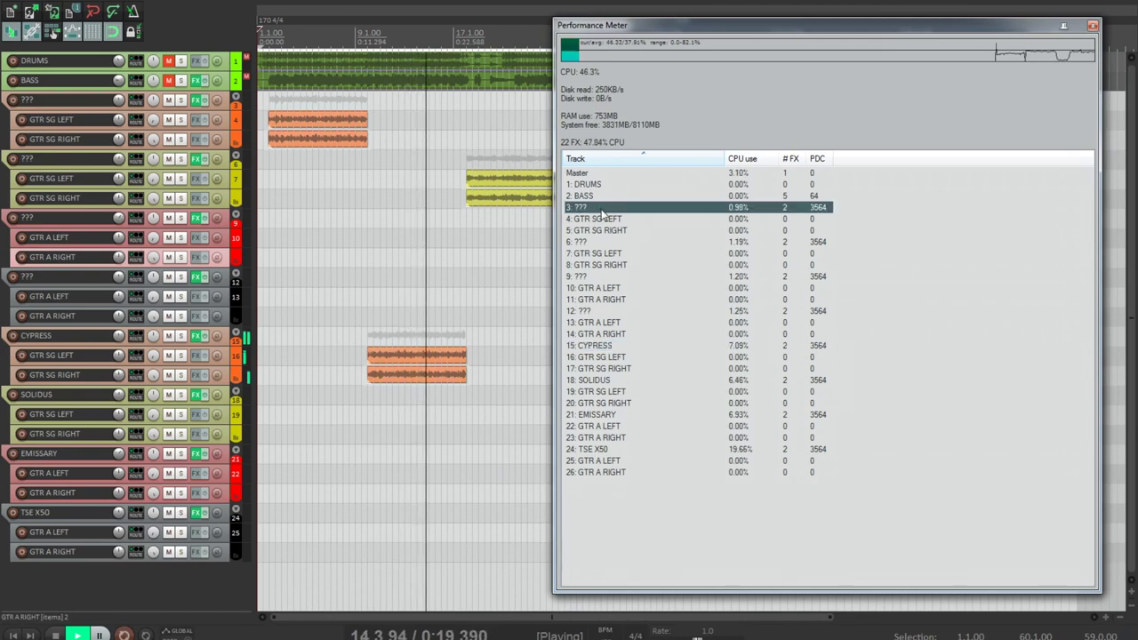
left_click(613, 346)
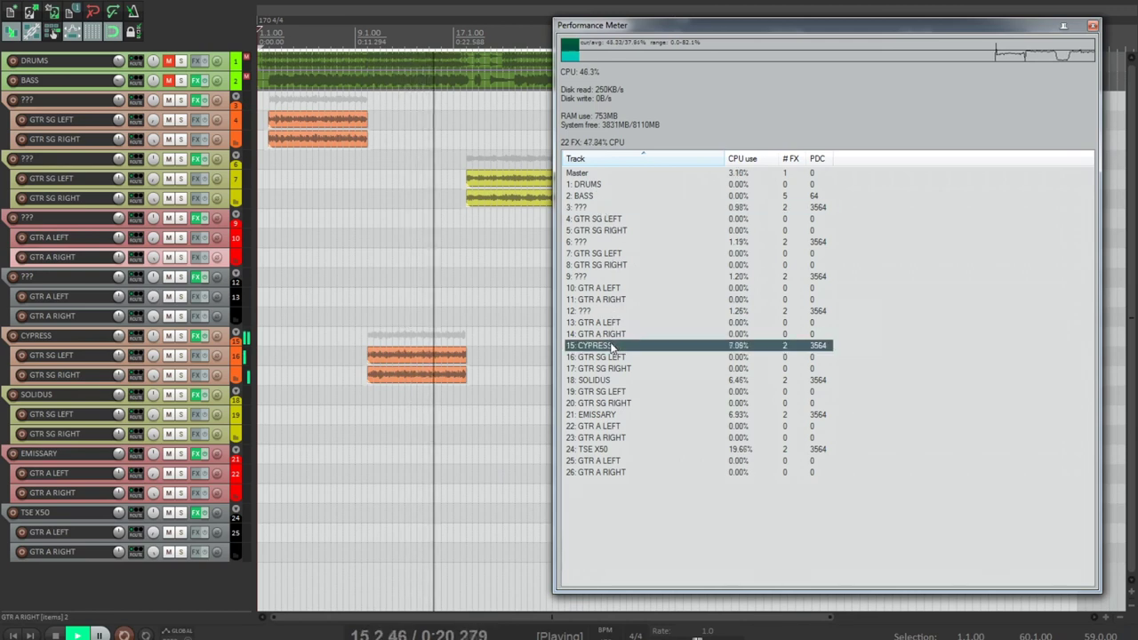
Compare the CPU use of unnamed track 6 and SOLIDUS, narrowing and moving the Performance Meter to uncover the timeline
left_click(611, 244)
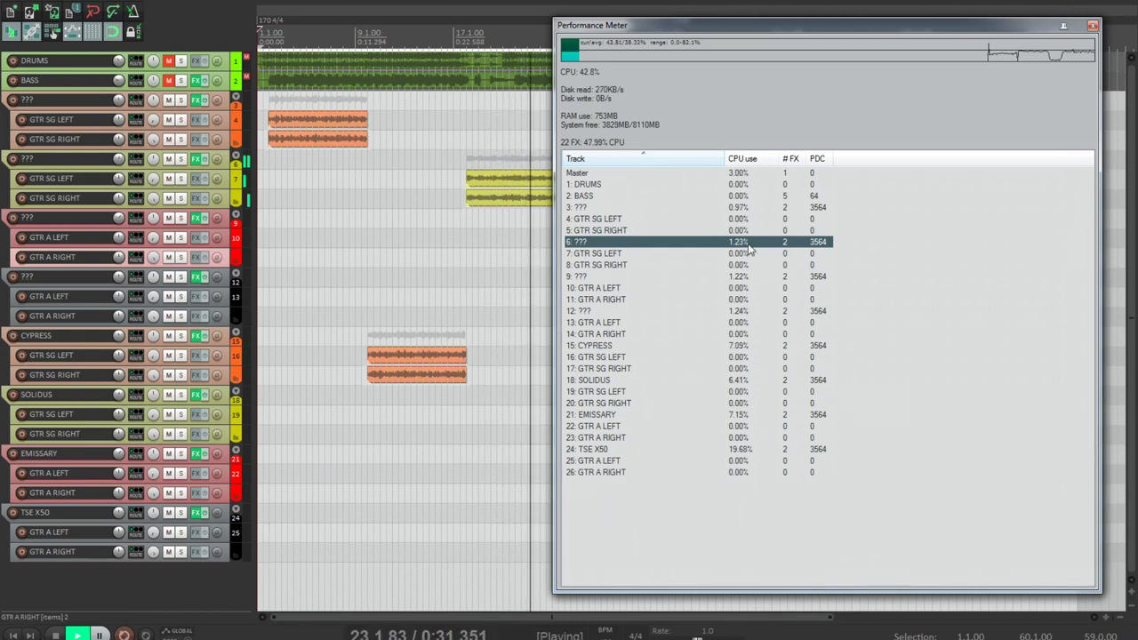
left_click_drag(1100, 291, 867, 296)
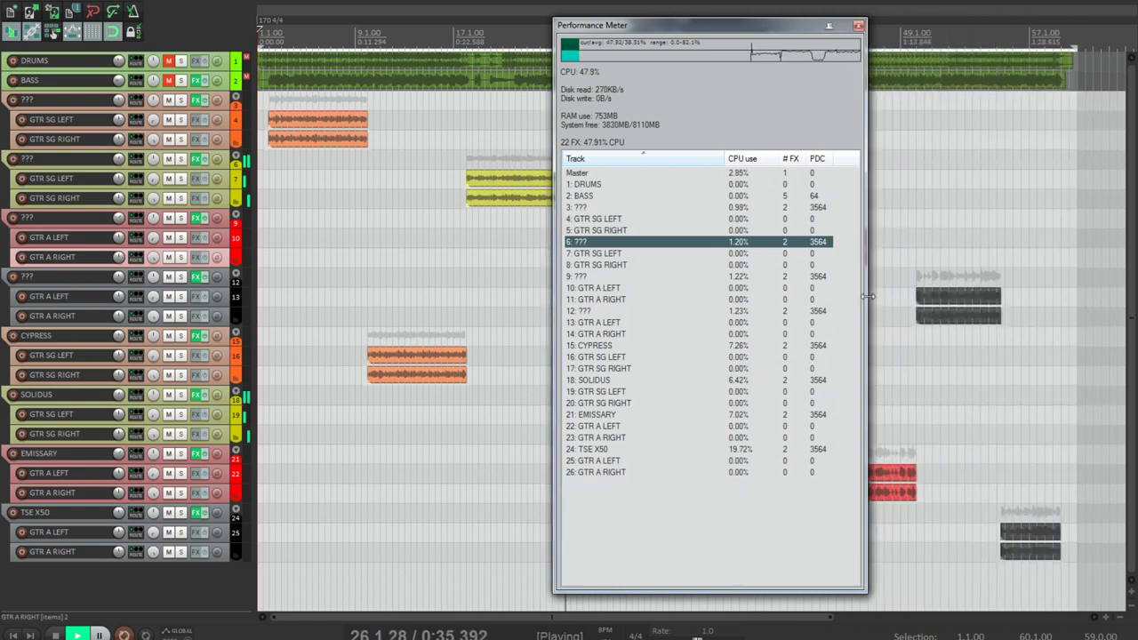
left_click(604, 380)
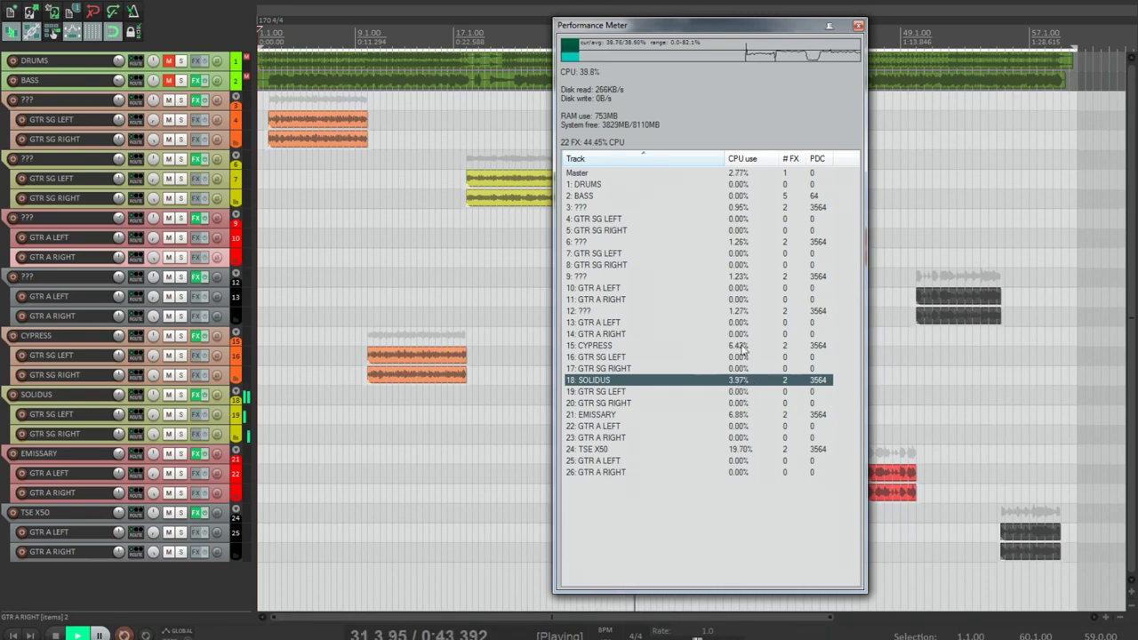
left_click_drag(727, 33, 926, 30)
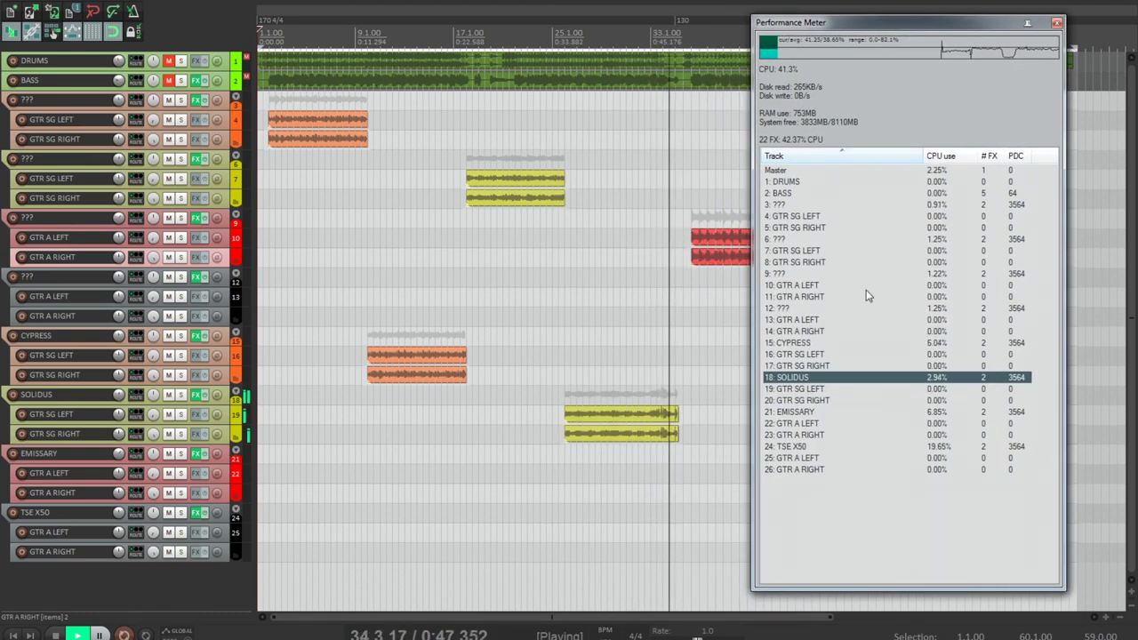
Compare the CPU use of unnamed track 9 and EMISSARY, moving the Performance Meter to keep their clips in view
left_click(805, 275)
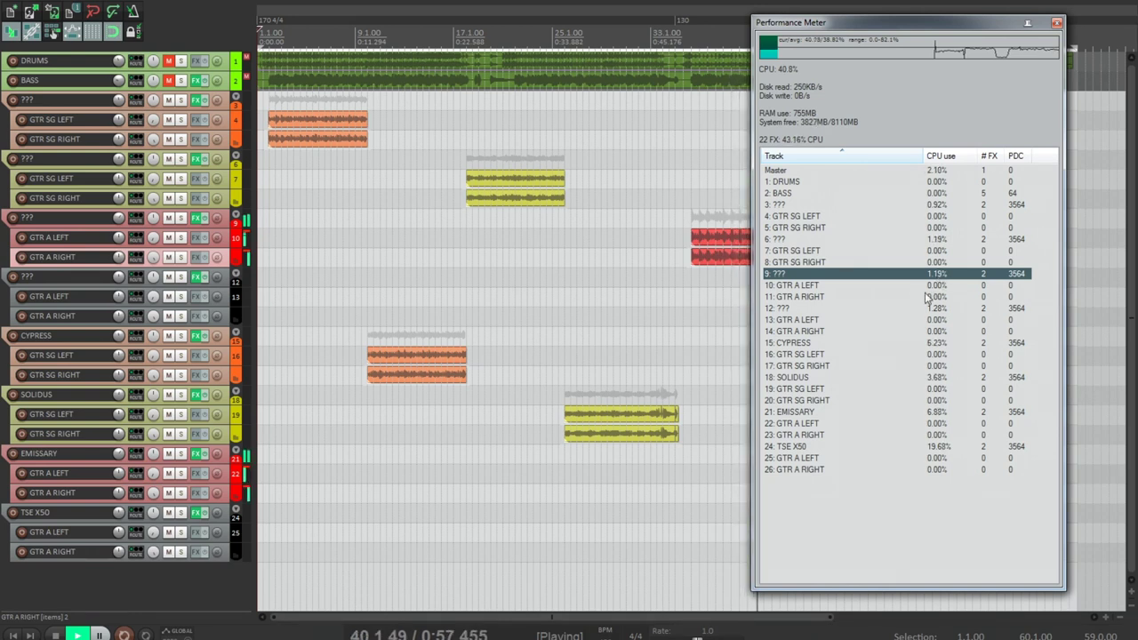
left_click(823, 413)
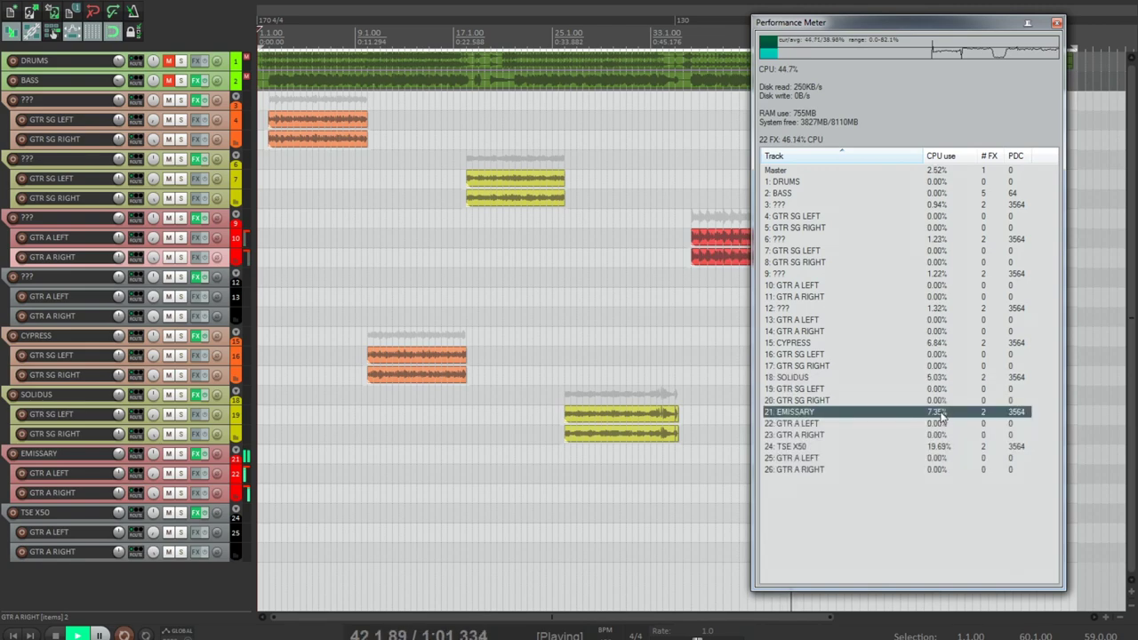
left_click_drag(959, 31, 689, 40)
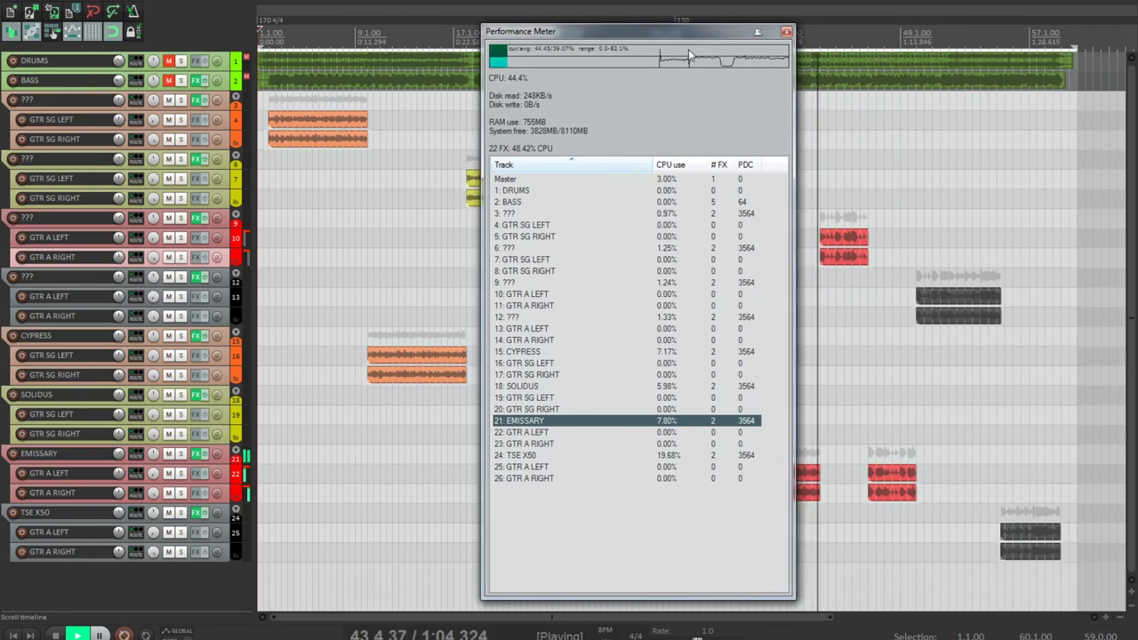
left_click(546, 283)
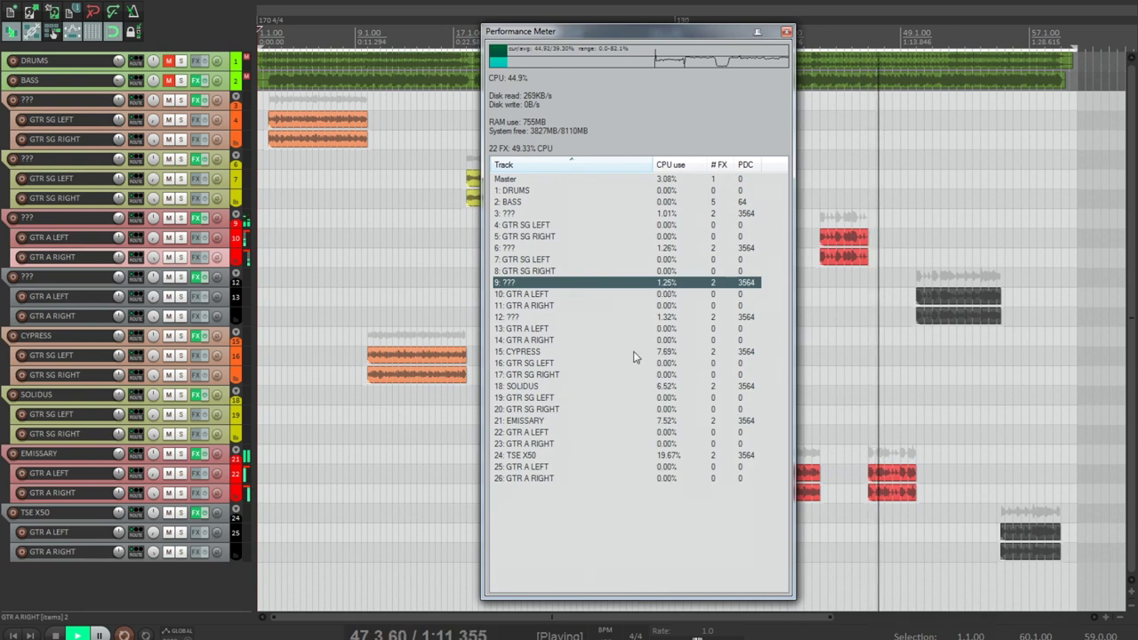
left_click(609, 421)
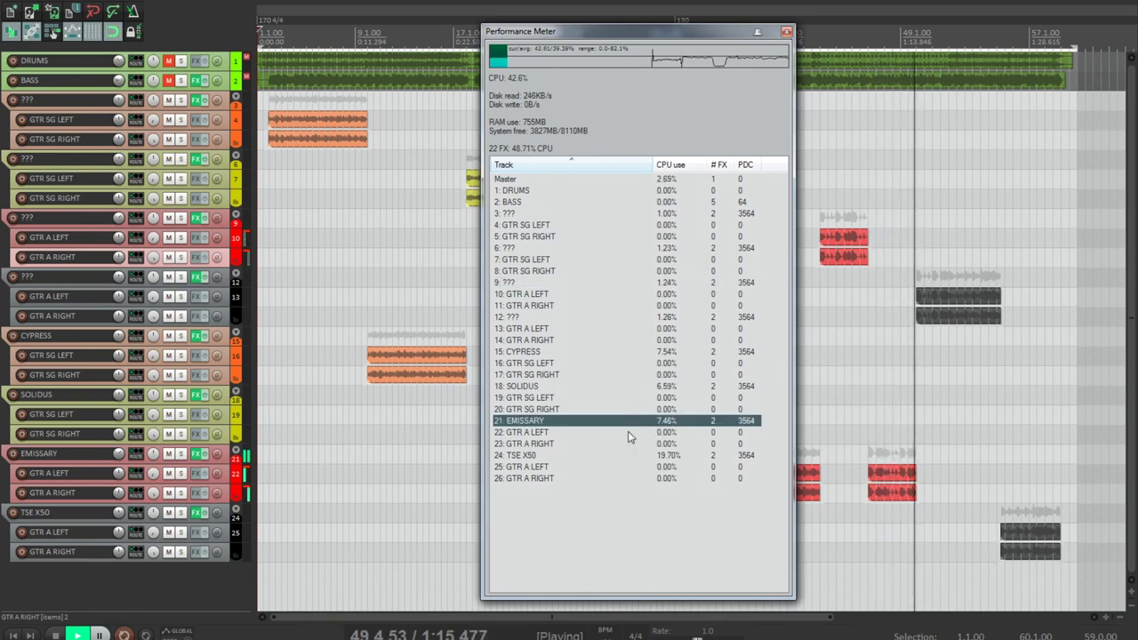
Compare the CPU use of unnamed track 12 and TSE X50, and stop playback
left_click(628, 457)
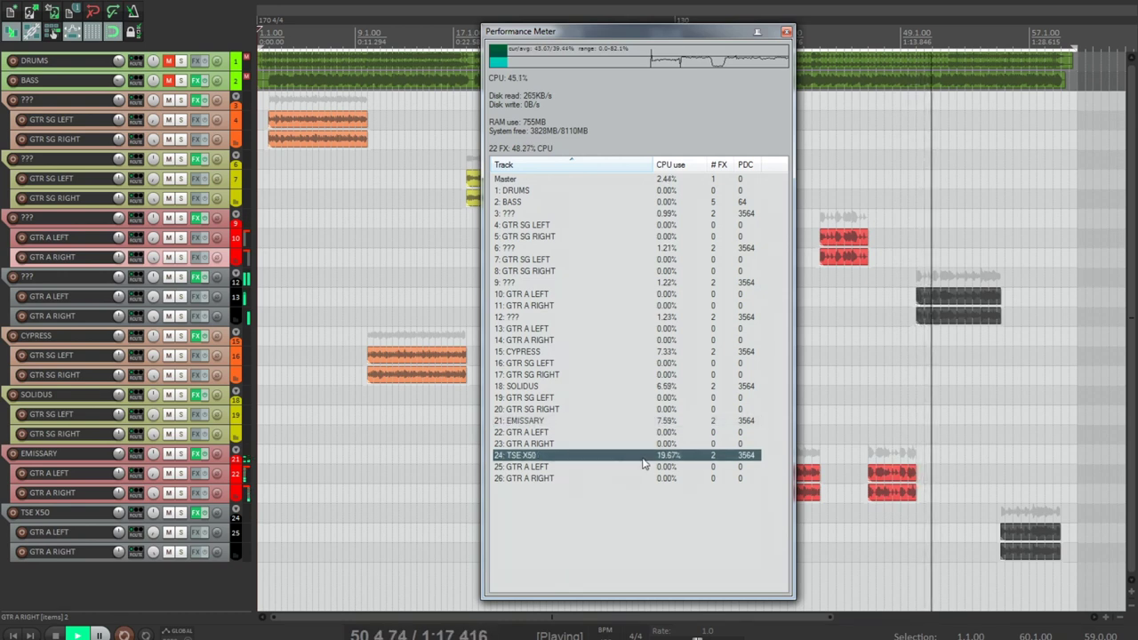
left_click(571, 285)
left_click(575, 318)
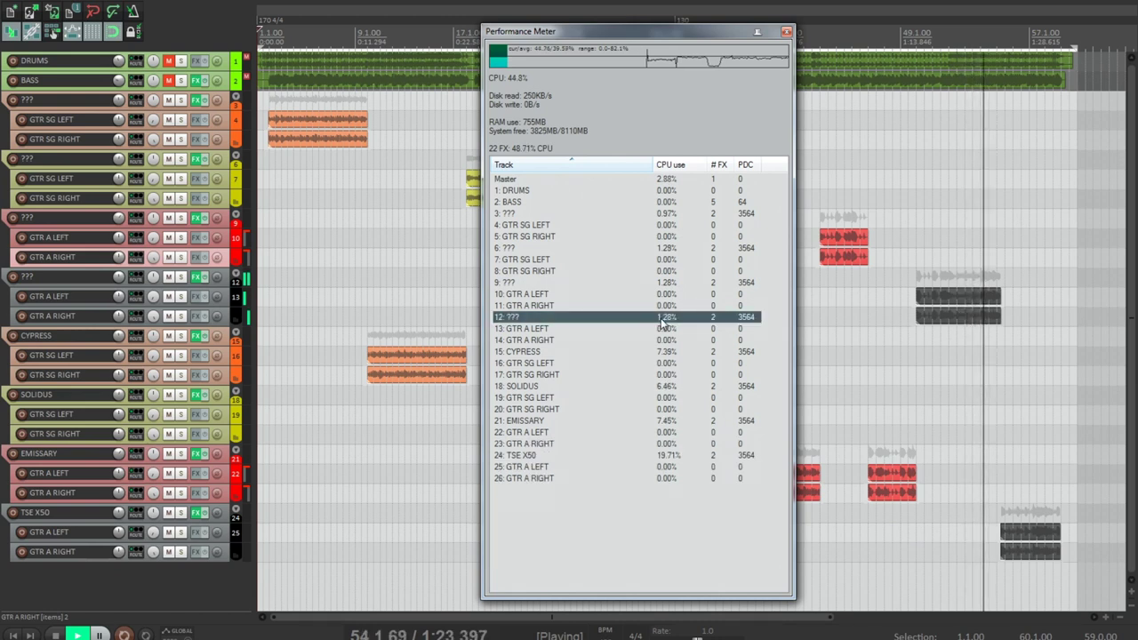
left_click(602, 455)
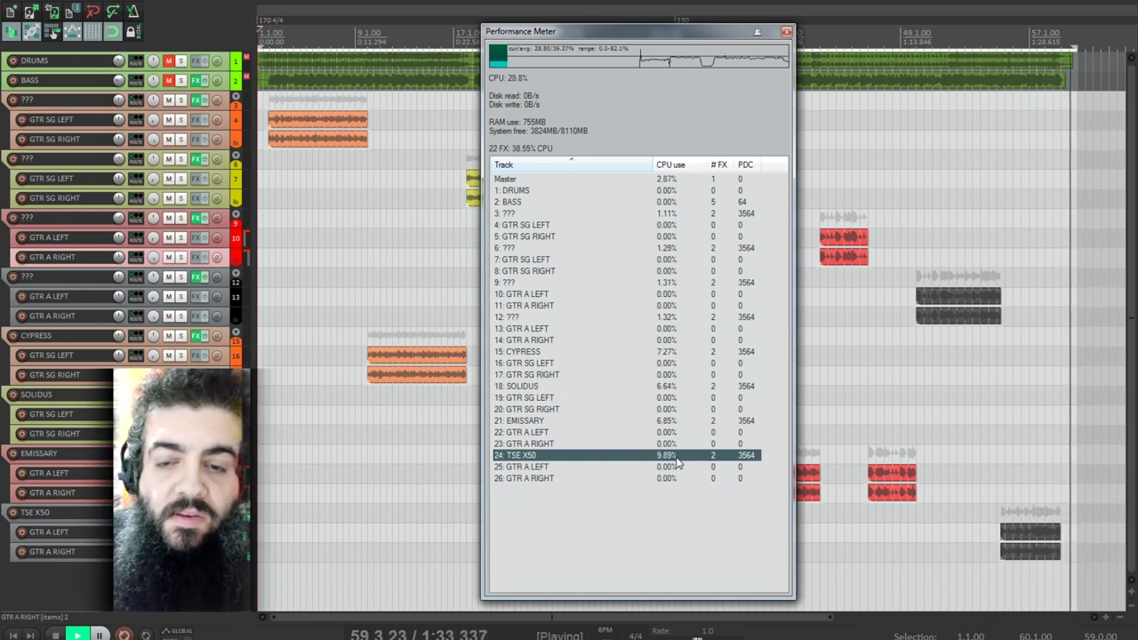
key("space")
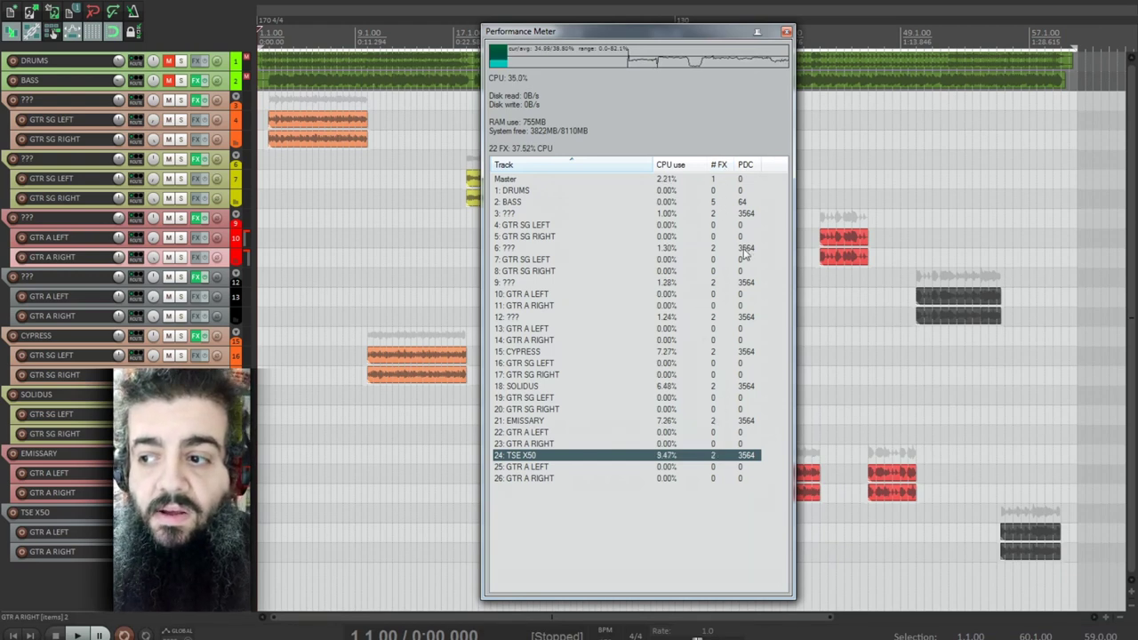
Move the Performance Meter aside and bypass the effects chains of the CYPRESS, SOLIDUS, EMISSARY and TSE X50 folder tracks
left_click_drag(687, 38, 972, 35)
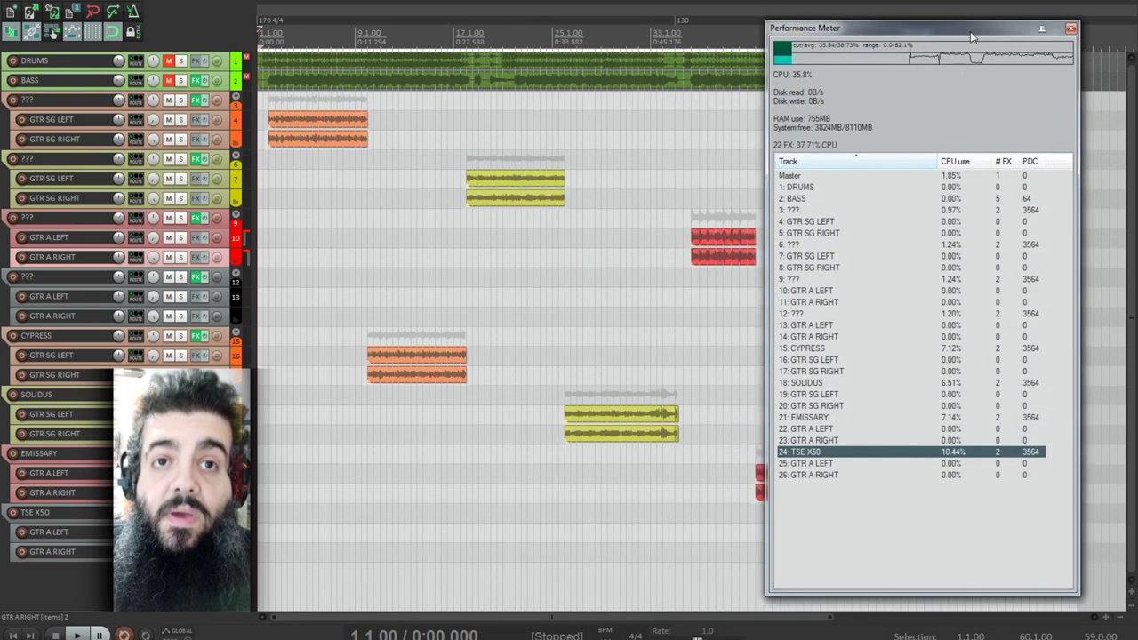
left_click(51, 32)
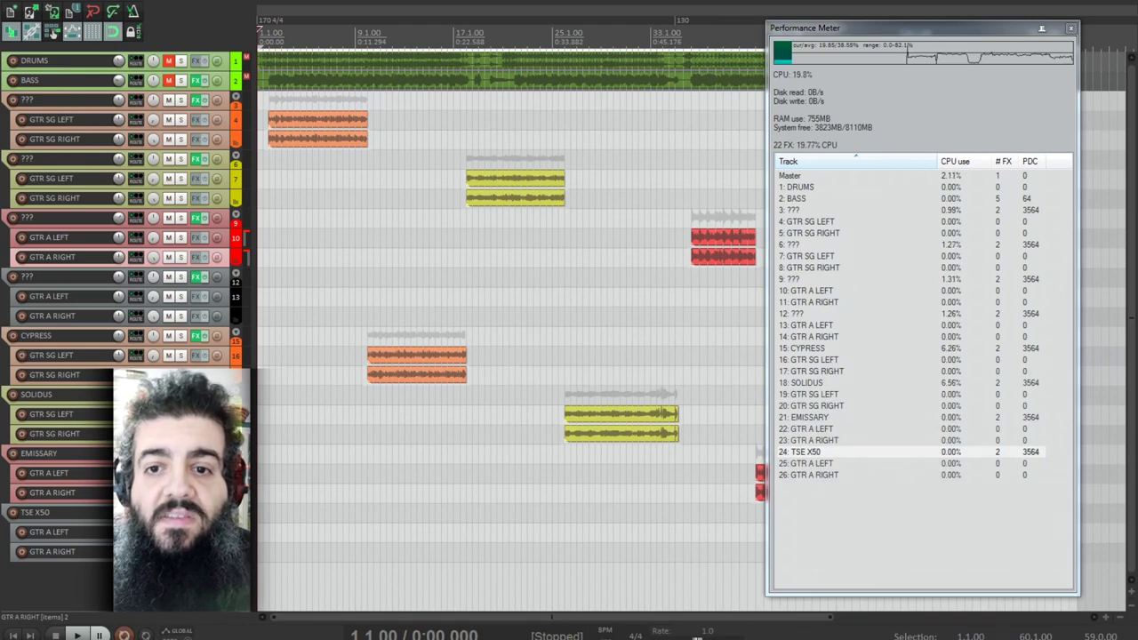
left_click(204, 337)
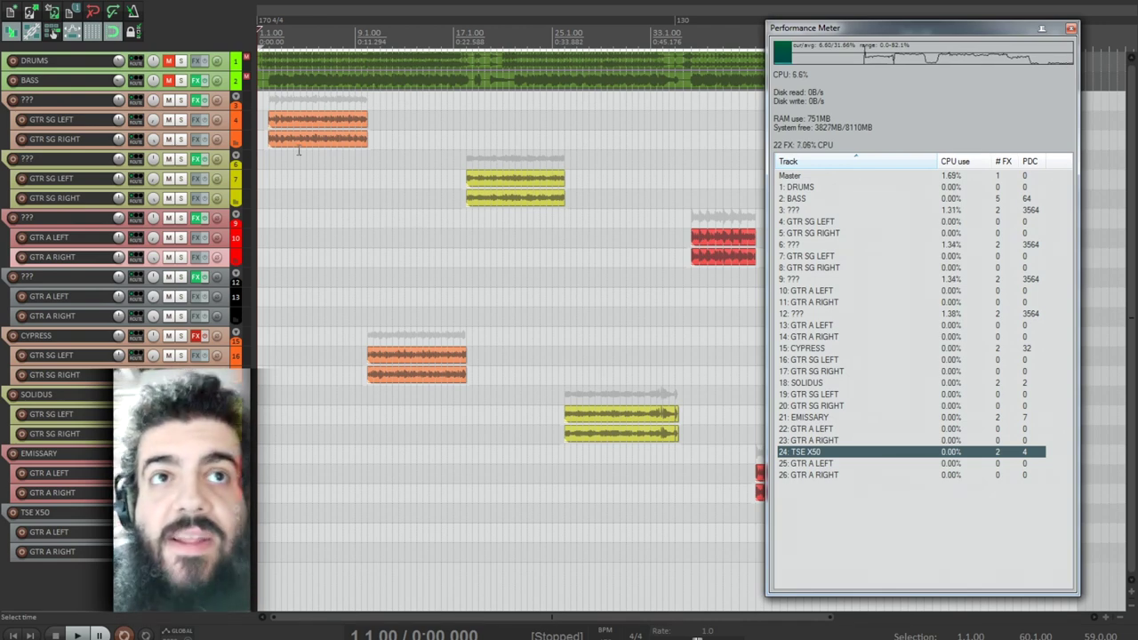
Show the Reason Rack Plugin in unnamed track 3's effects chain and check that track's CPU use beside it in the Performance Meter
left_click(203, 104)
left_click_drag(1112, 46, 199, 45)
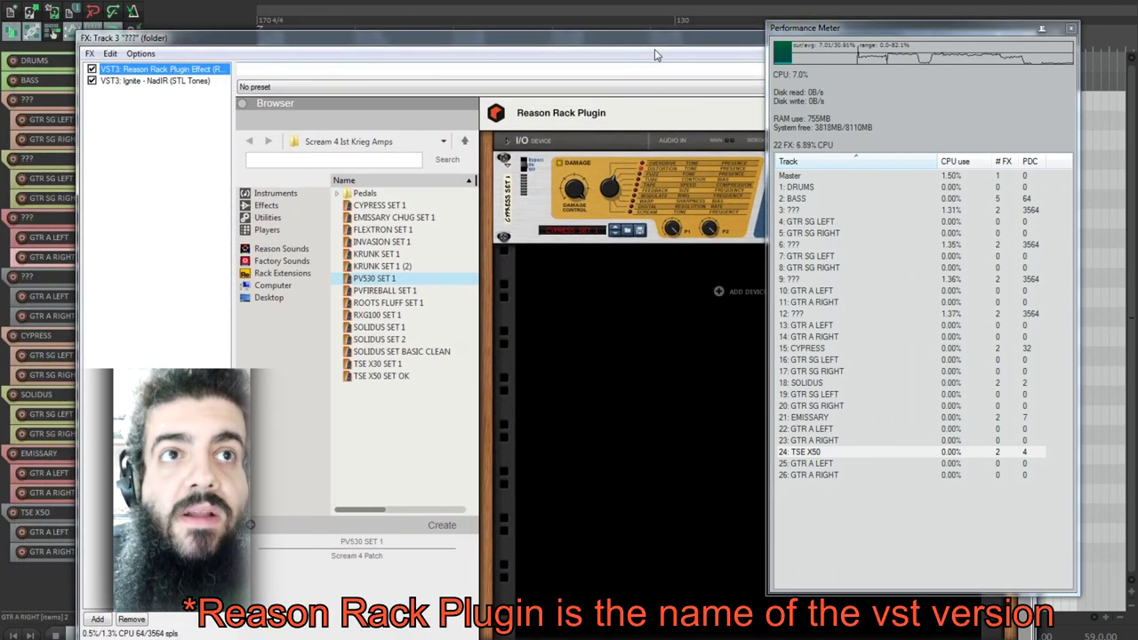
left_click_drag(665, 44, 493, 40)
left_click_drag(975, 27, 1010, 42)
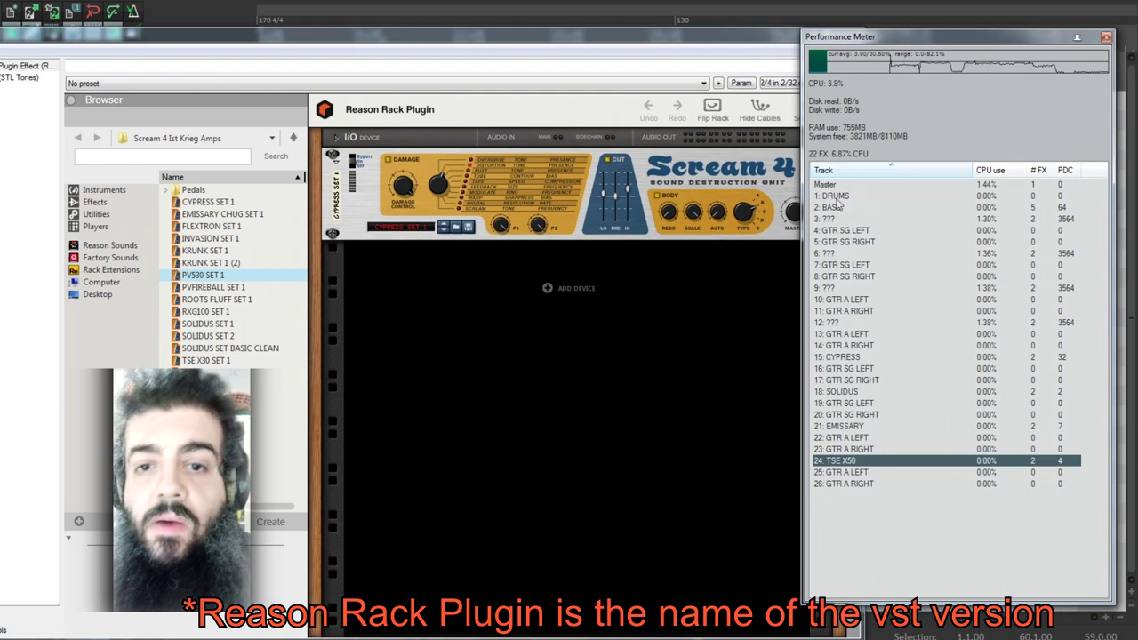
left_click(981, 220)
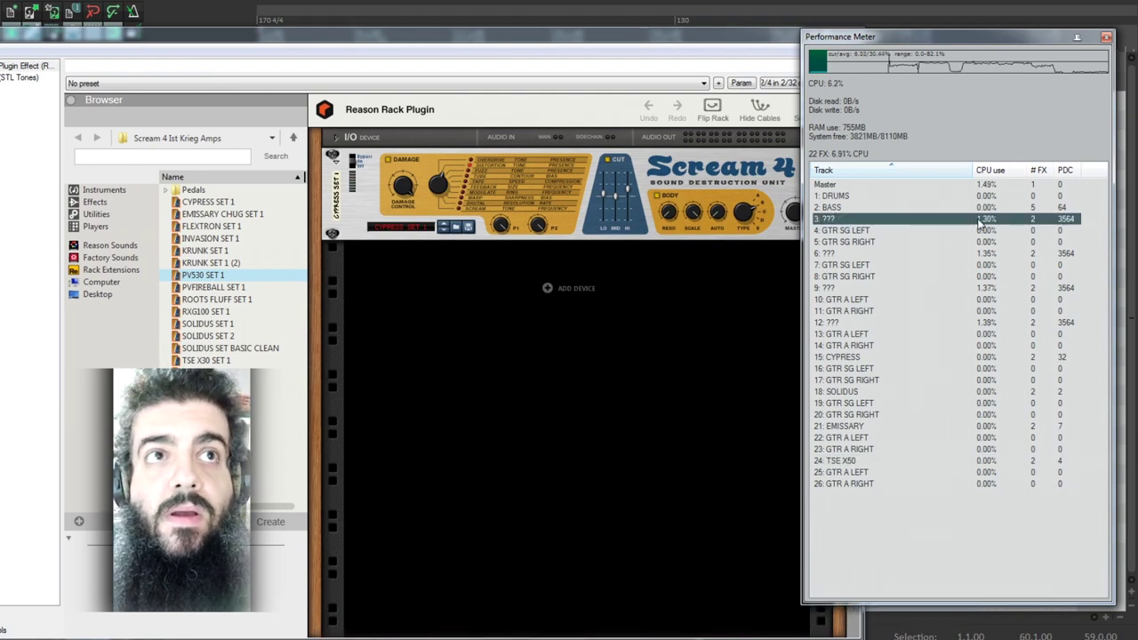
Bypass NadIR on unnamed track 3 to check the CPU use of the Reason Rack Plugin alone
left_click_drag(171, 40, 329, 42)
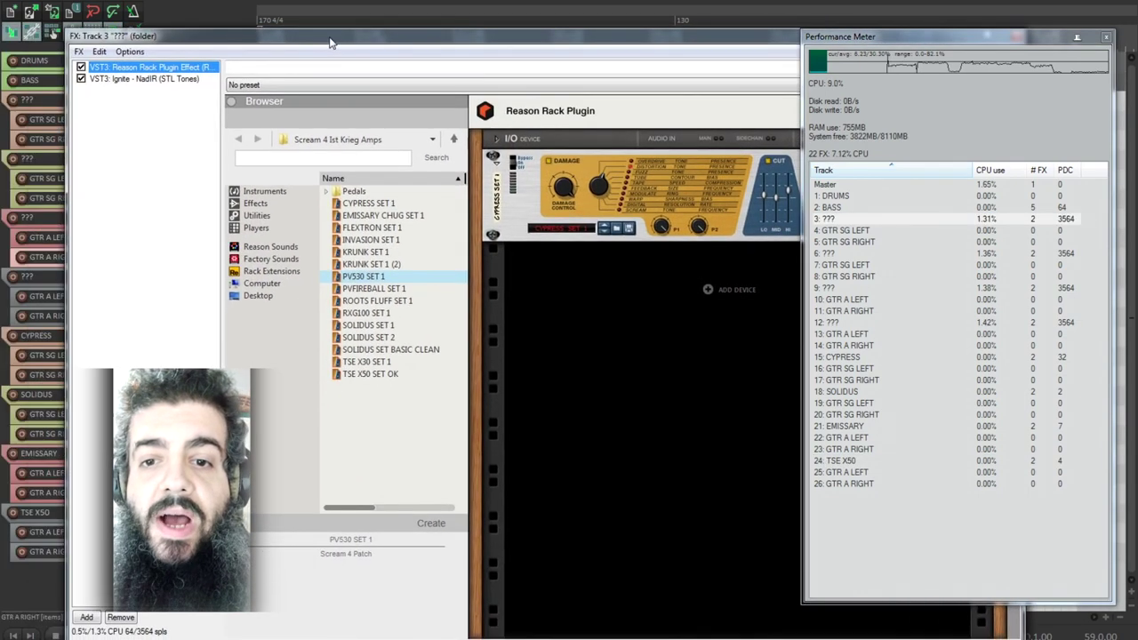
left_click(81, 79)
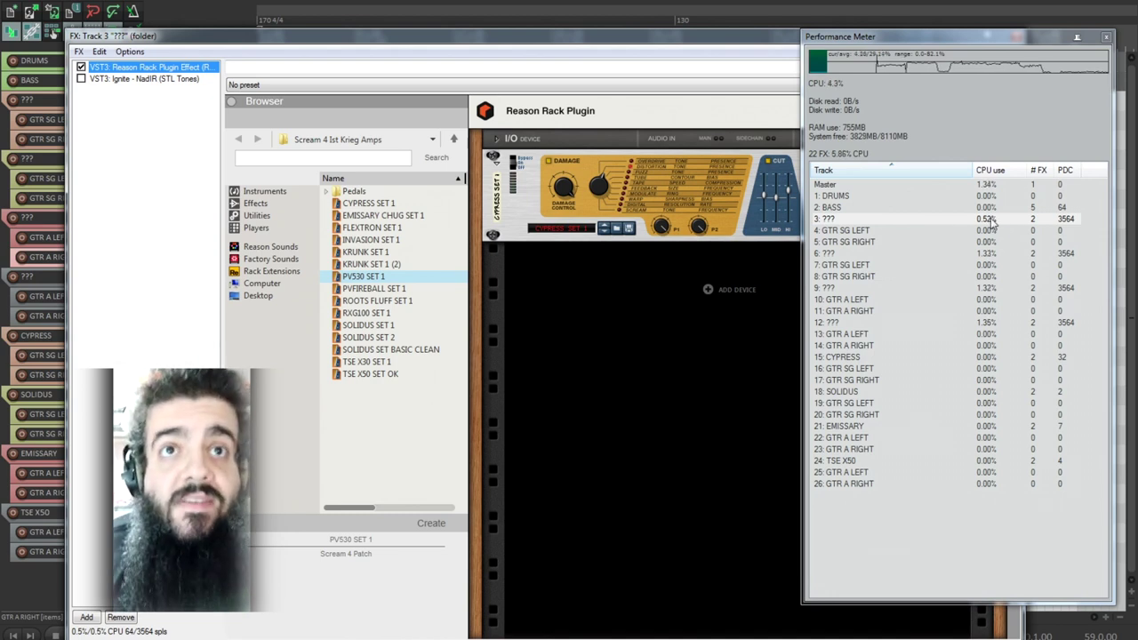
left_click_drag(689, 42, 528, 42)
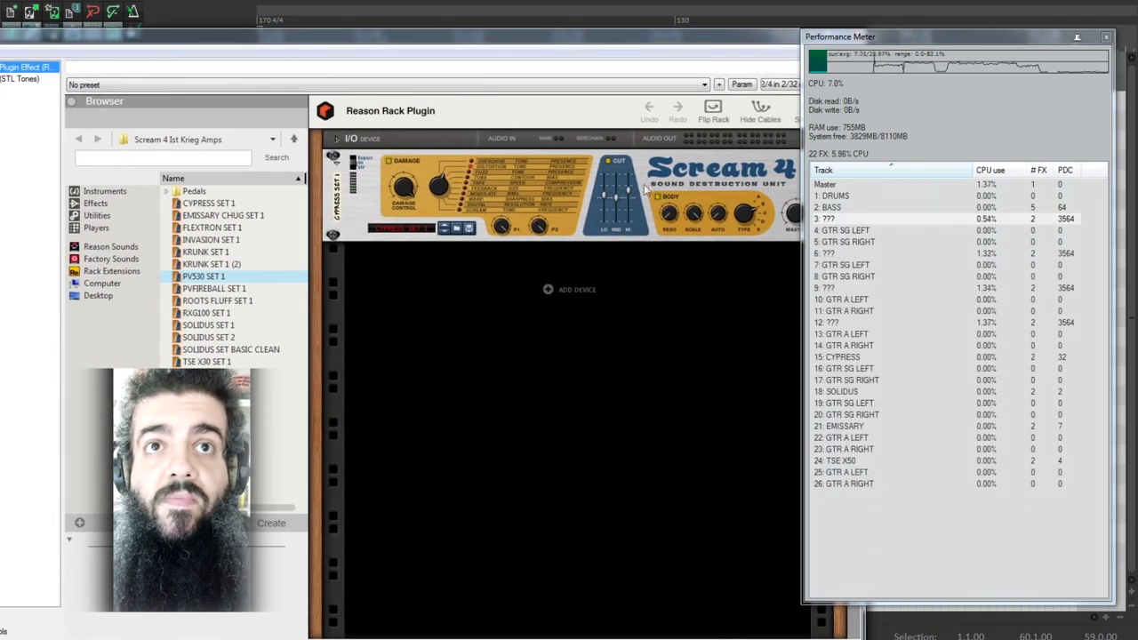
left_click_drag(625, 47, 598, 45)
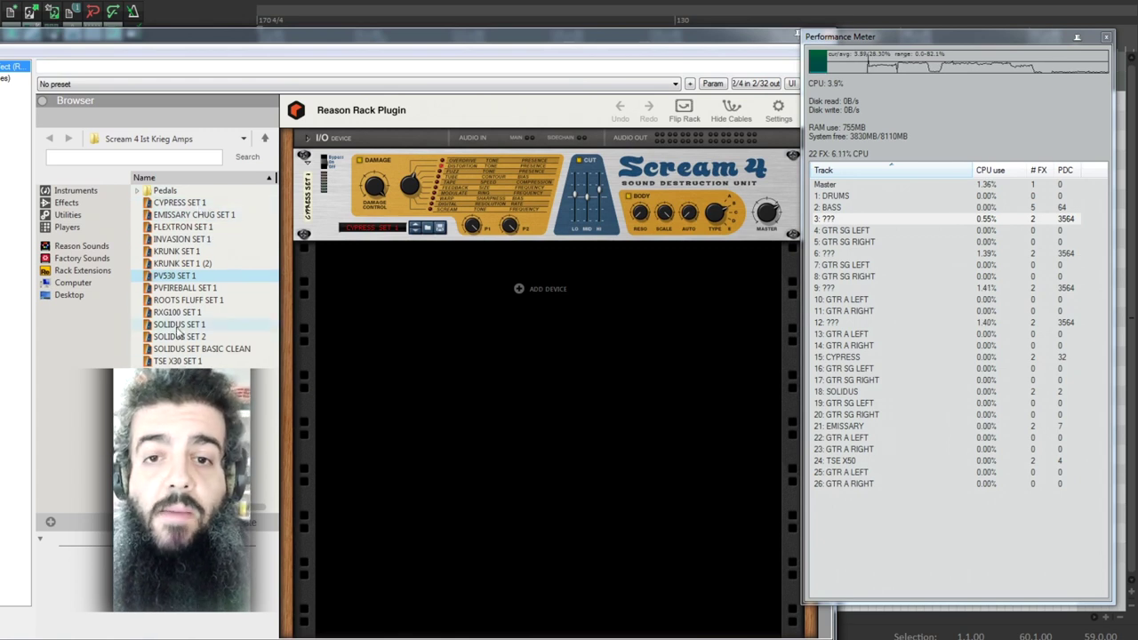
Look through the Pedals folder of Scream 4 patches, and re-enable NadIR before closing the effects chain of track 3
left_click(138, 191)
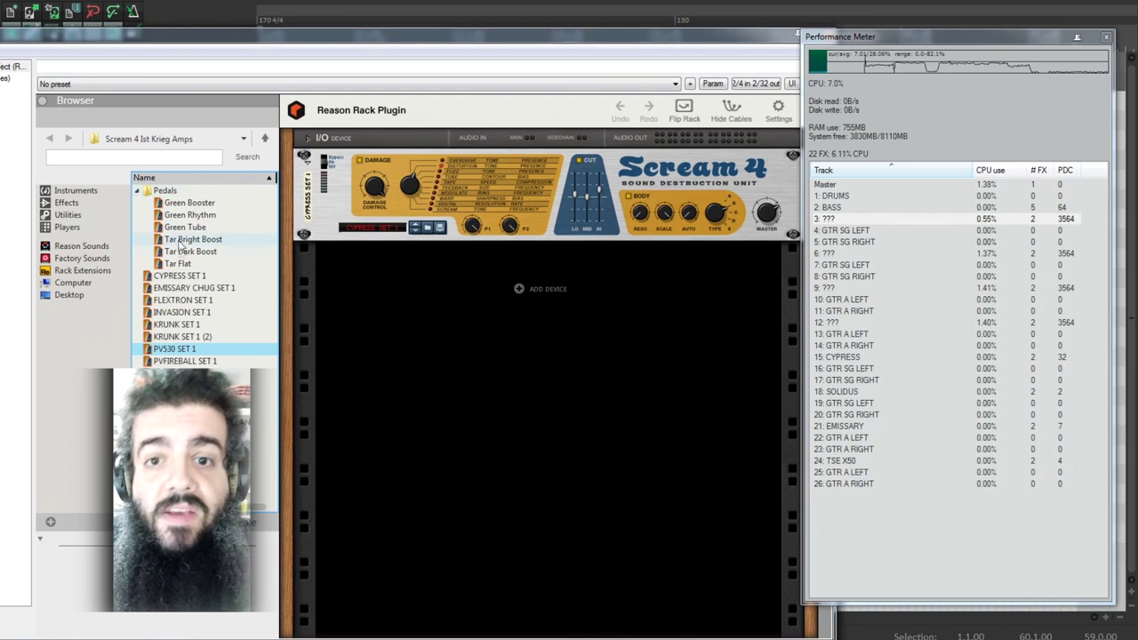
left_click(138, 192)
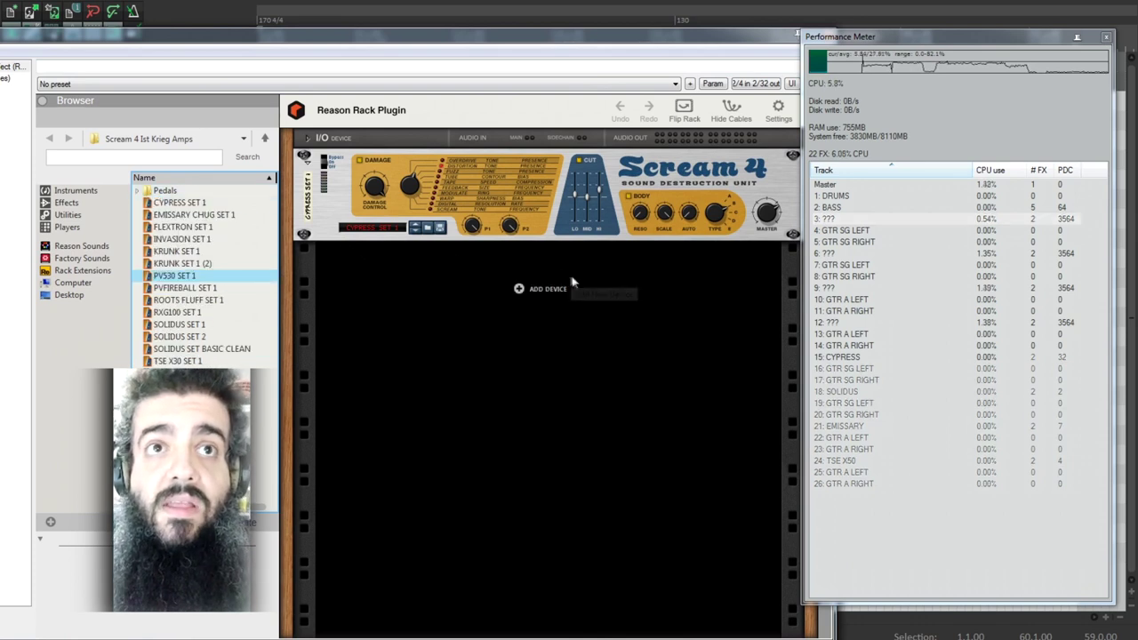
double_click(723, 43)
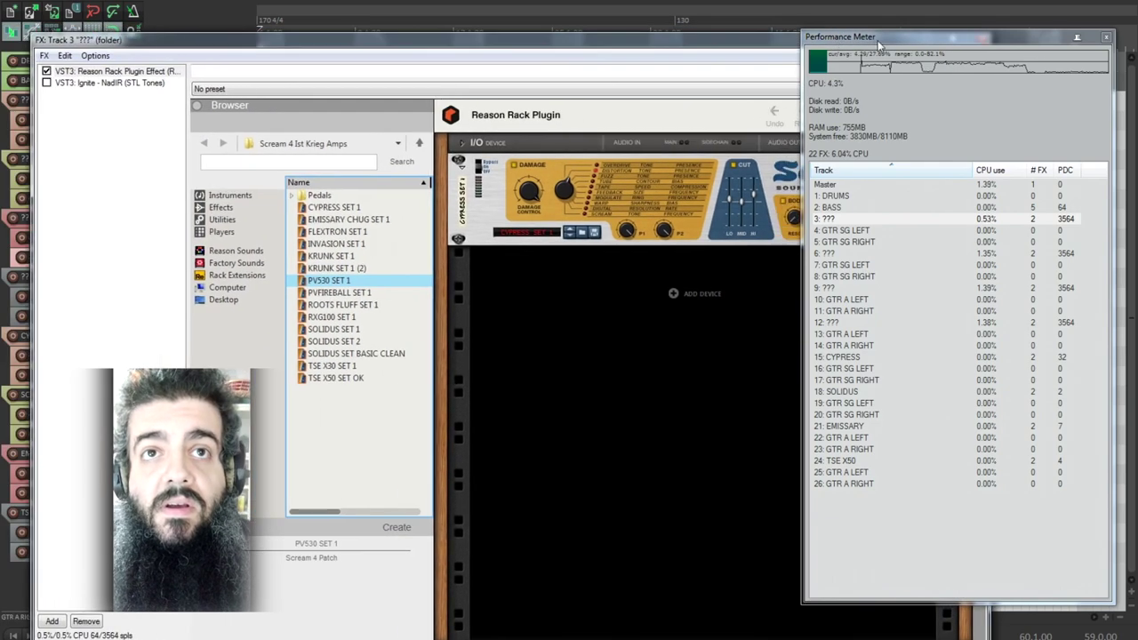
left_click(132, 73)
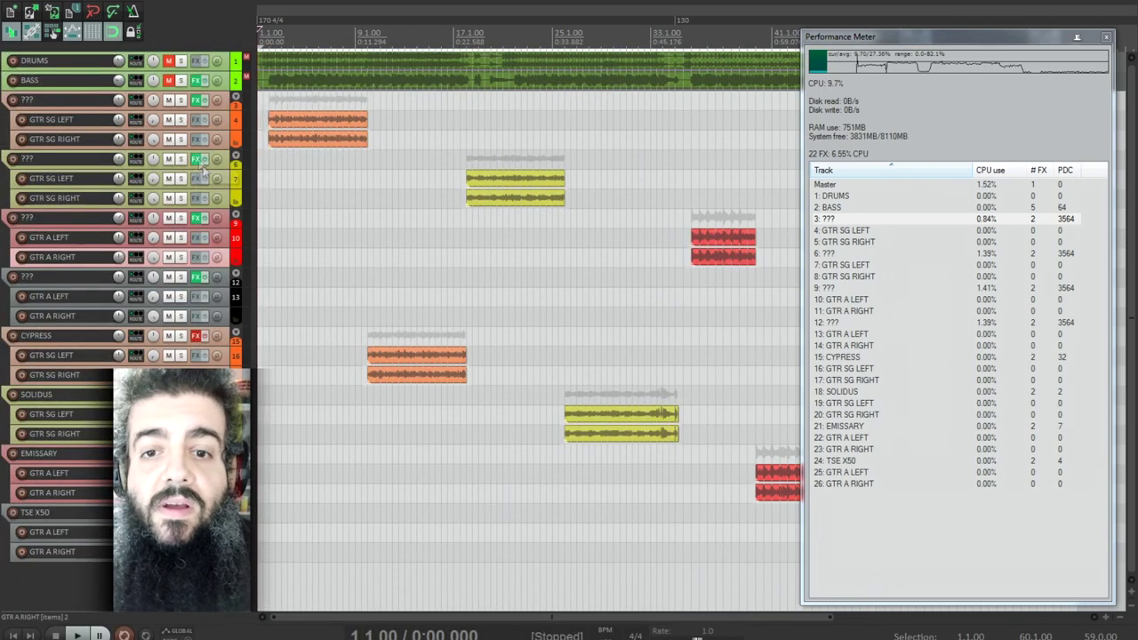
Inspect the Reason Rack Plugin and NadIR in the effects chain of unnamed track 6, and close it
left_click(195, 162)
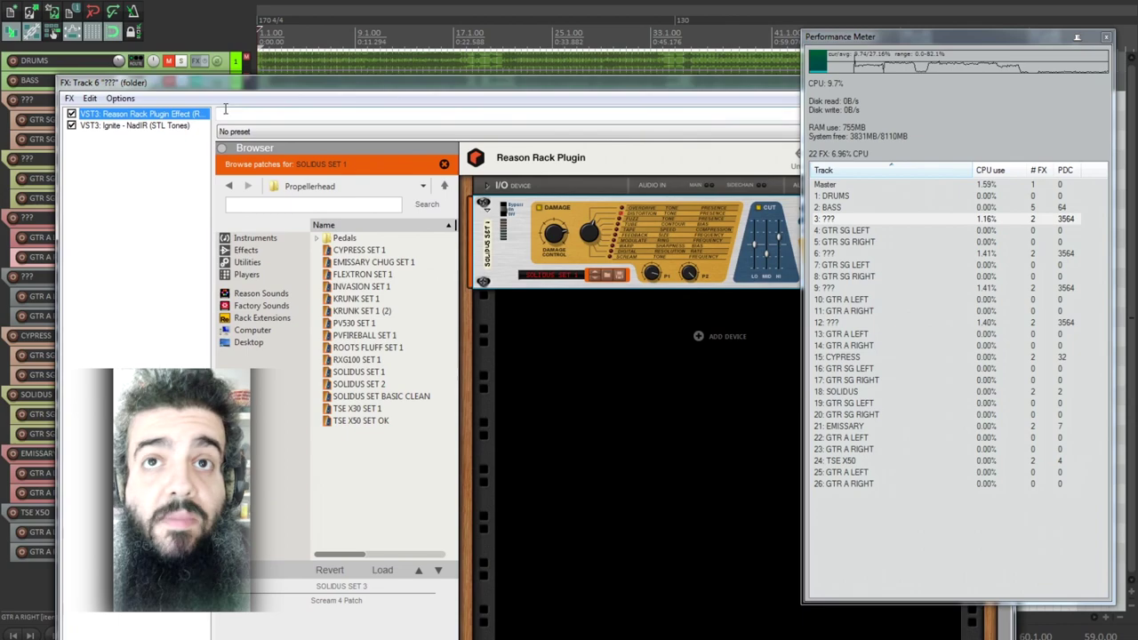
left_click(133, 125)
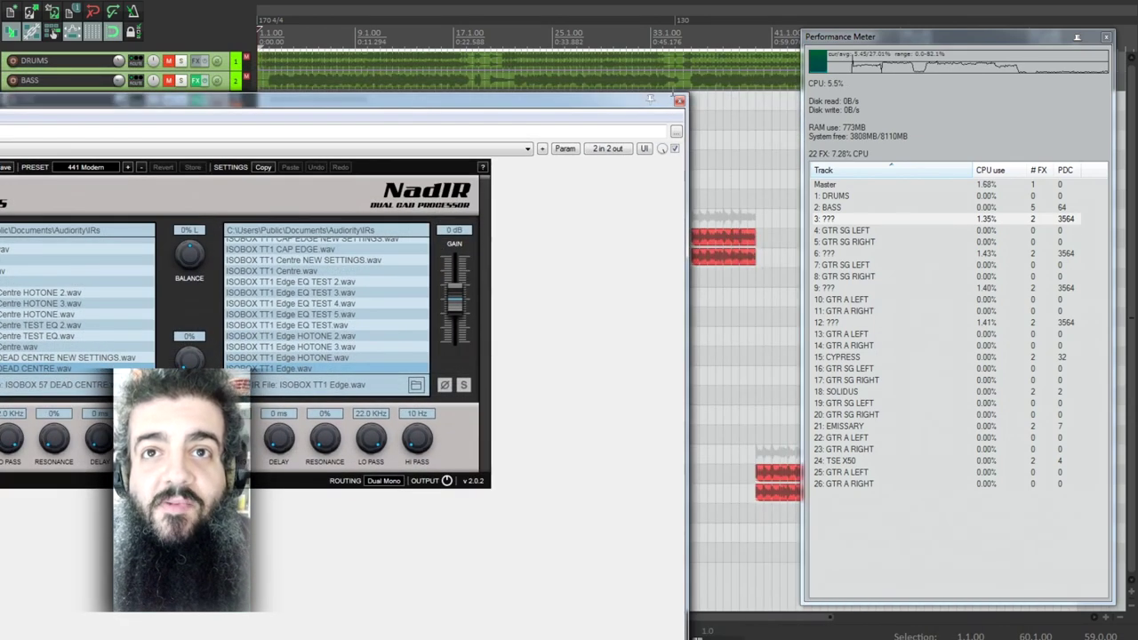
left_click(679, 101)
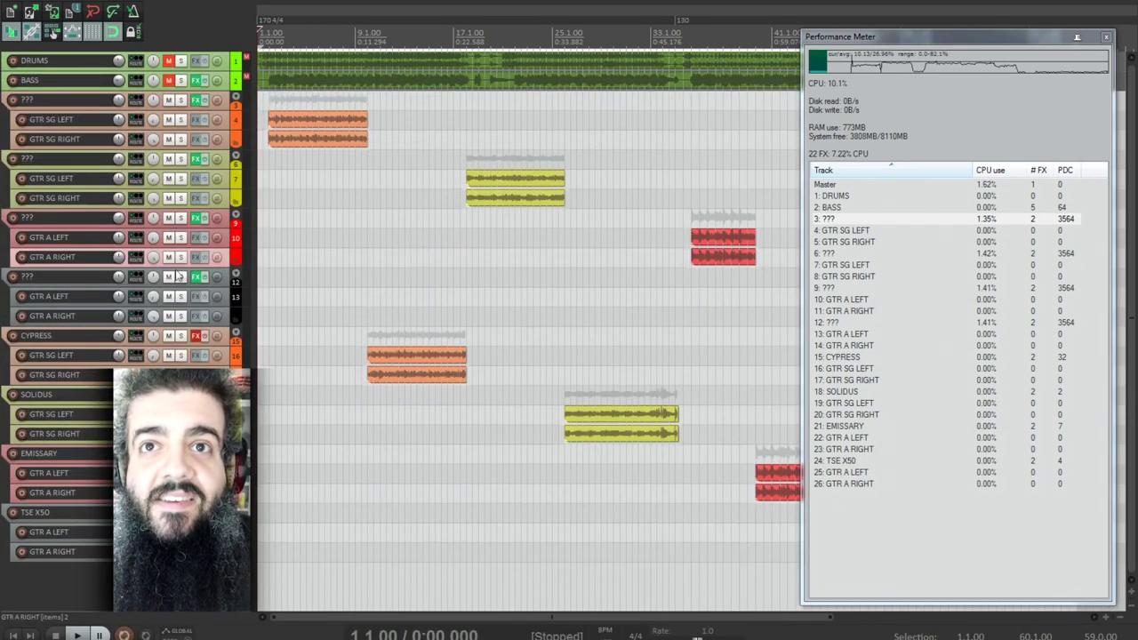
Inspect the Reason Rack Plugin and NadIR in the effects chain of unnamed track 9, and close it
left_click(197, 219)
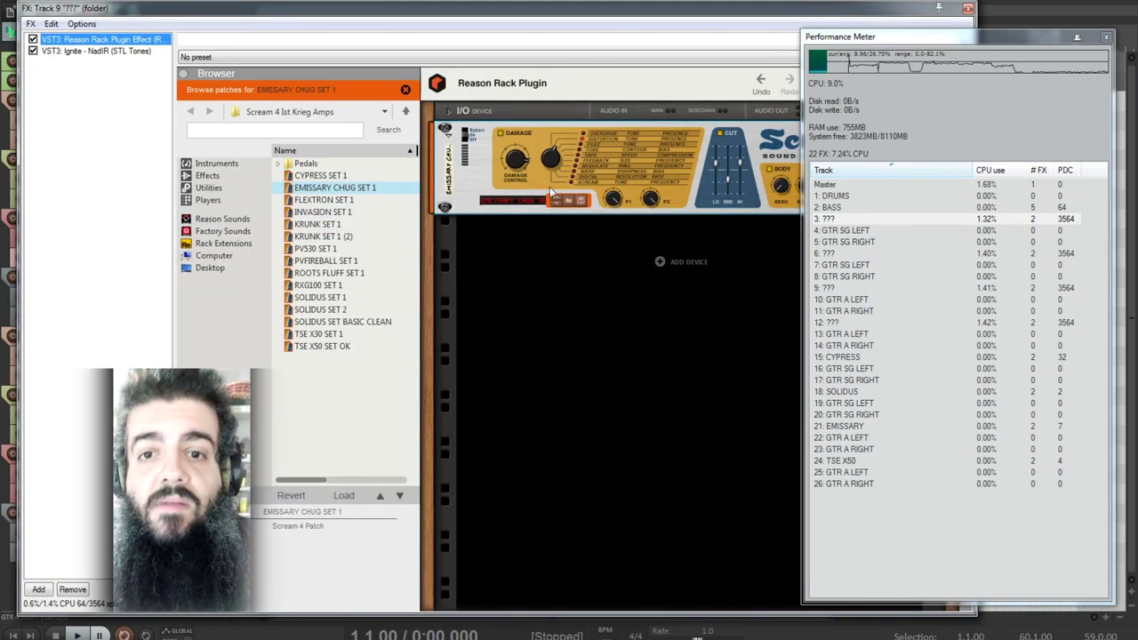
left_click(114, 52)
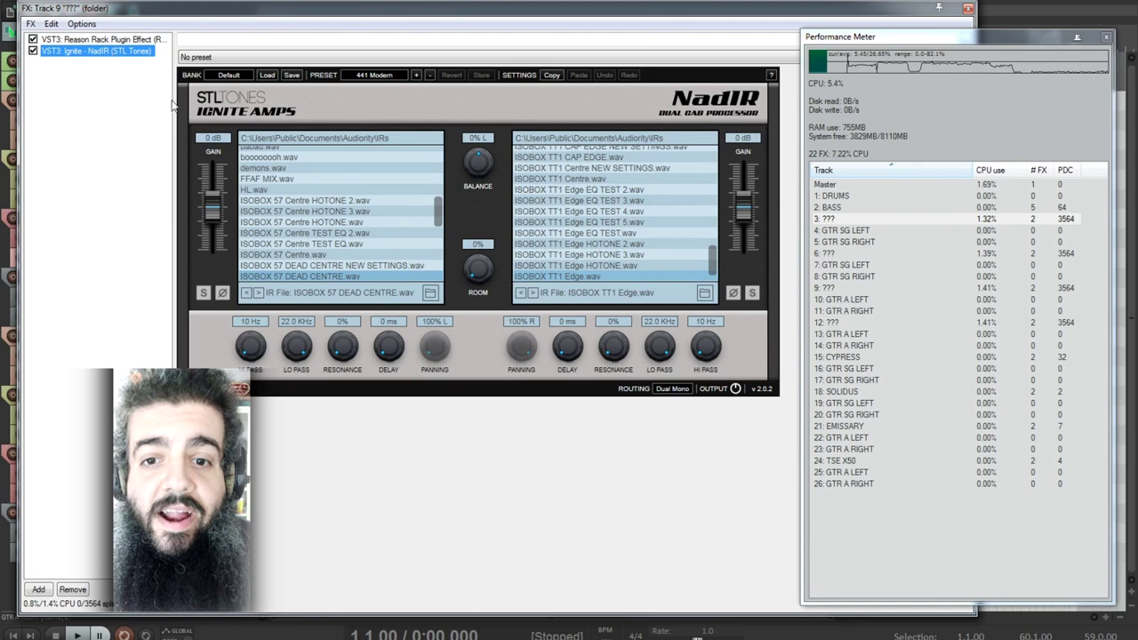
left_click(968, 10)
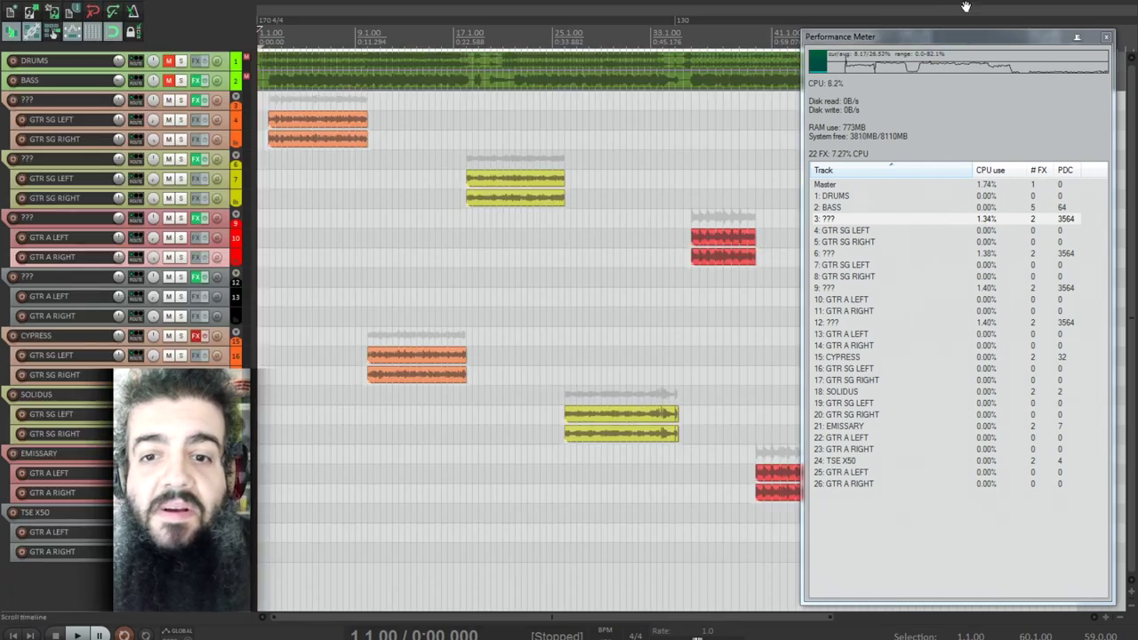
Close the Performance Meter and inspect the Reason Rack Plugin and NadIR in the effects chain of unnamed track 12
left_click(1106, 38)
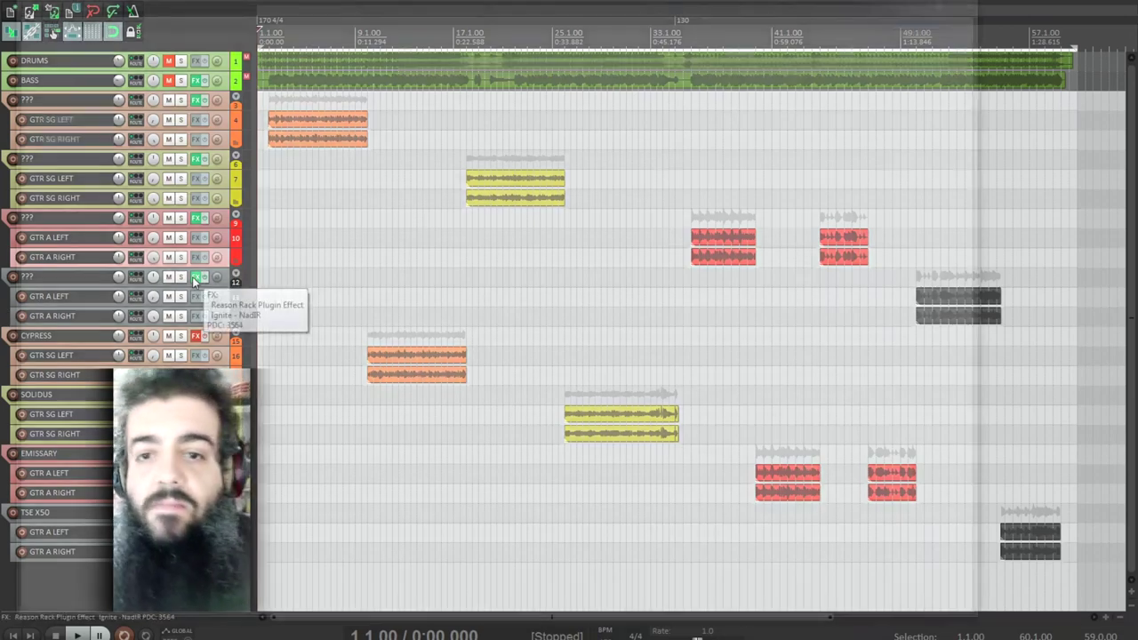
left_click(197, 278)
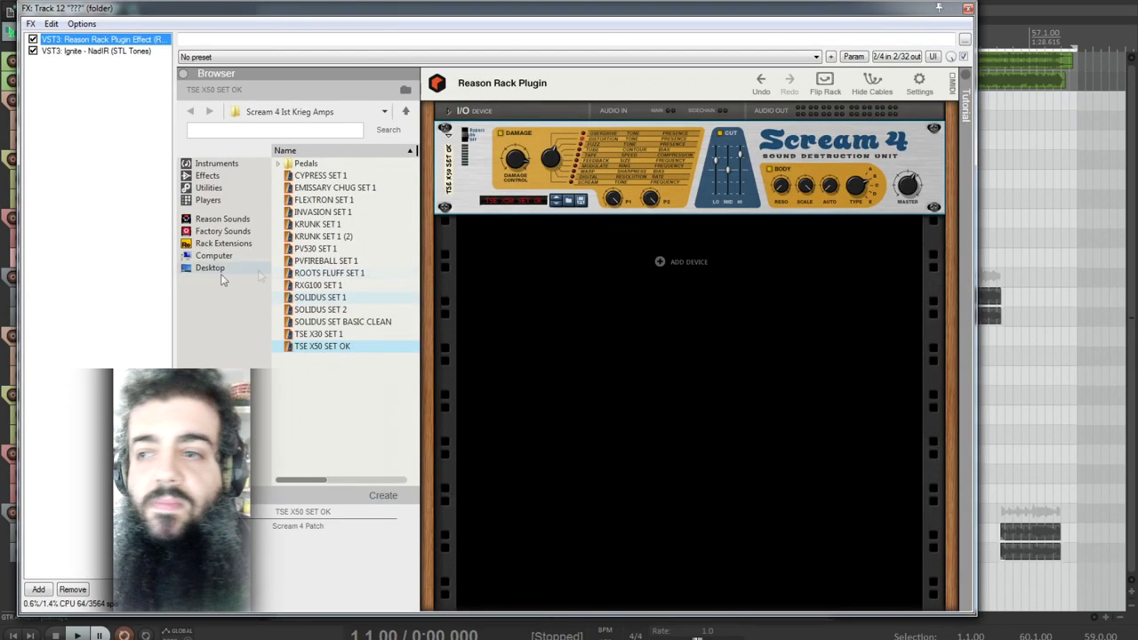
left_click(109, 52)
left_click(89, 39)
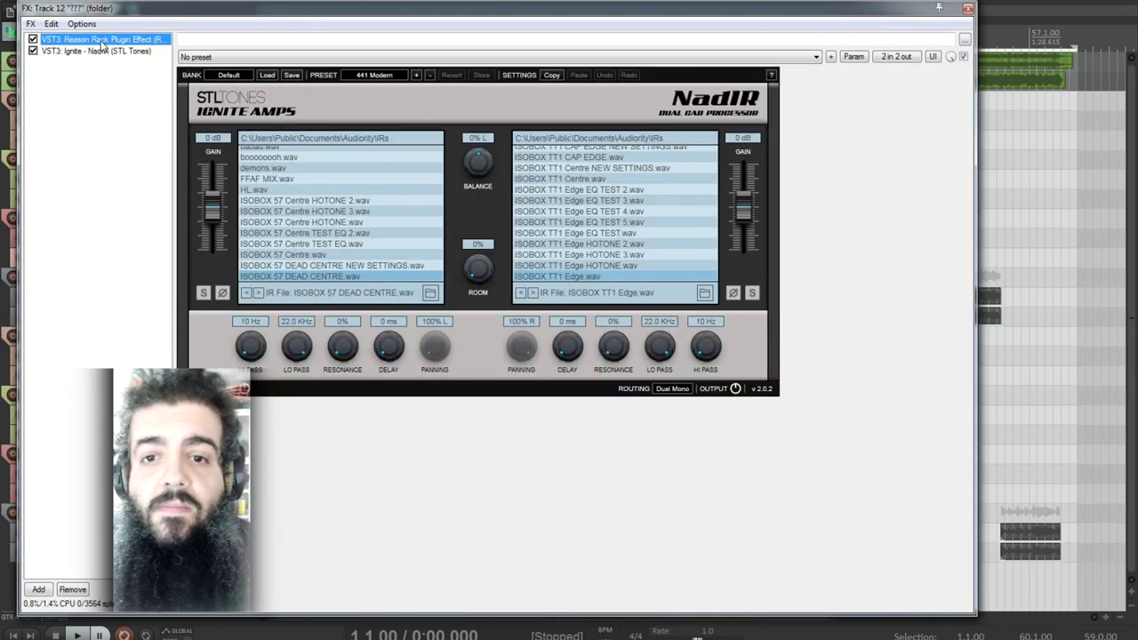
left_click(968, 10)
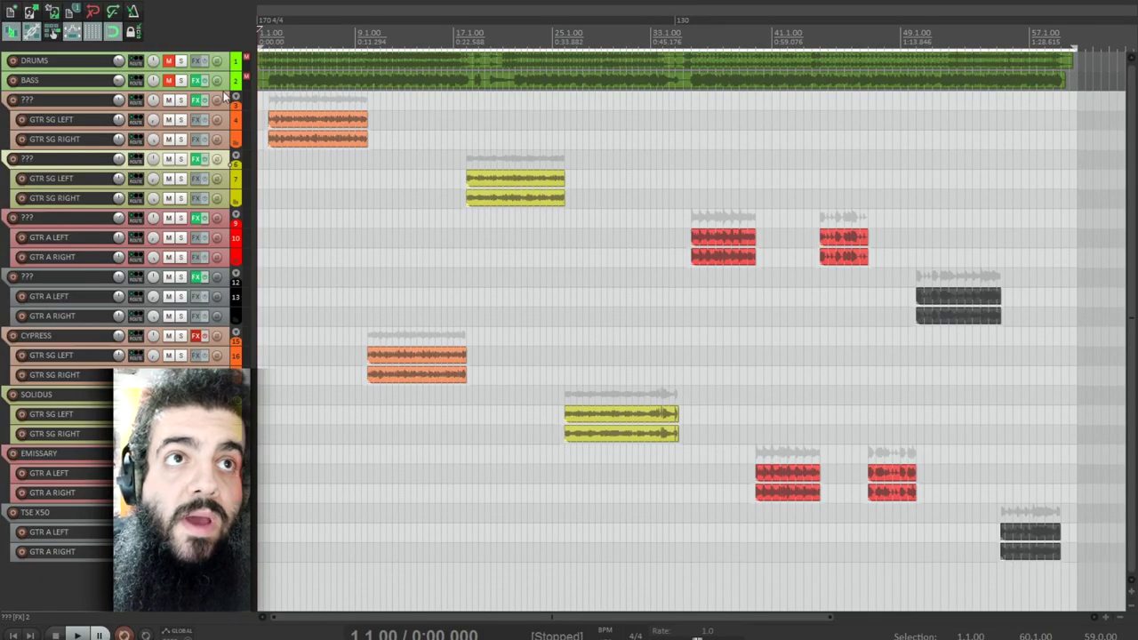
Enlarge the BASS track vertically and solo it
left_click_drag(226, 90, 206, 196)
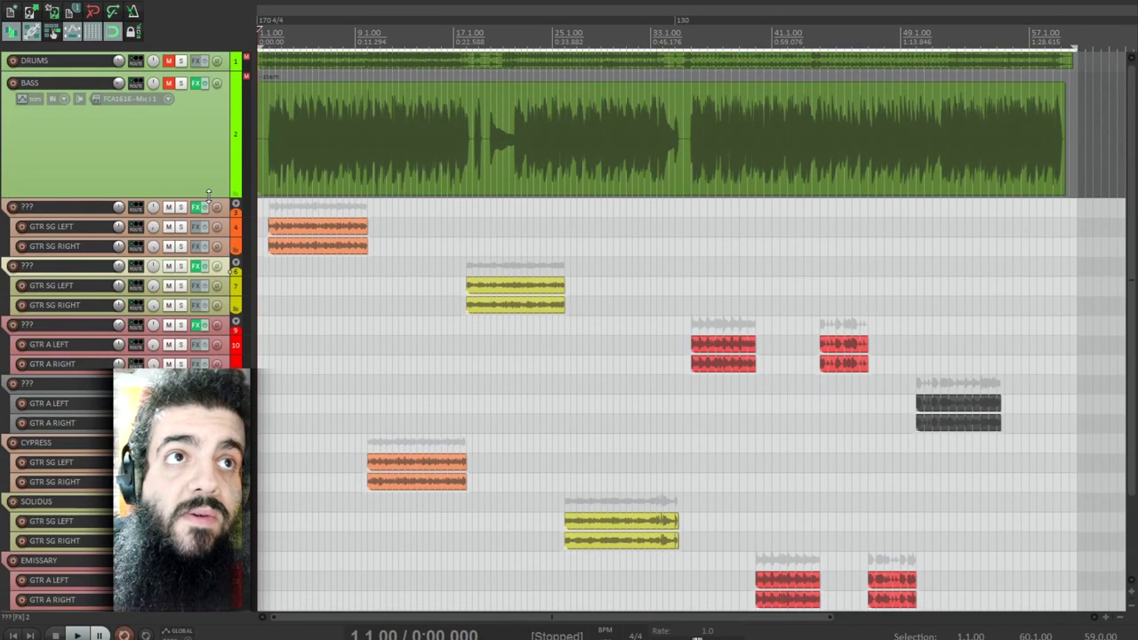
left_click(180, 83)
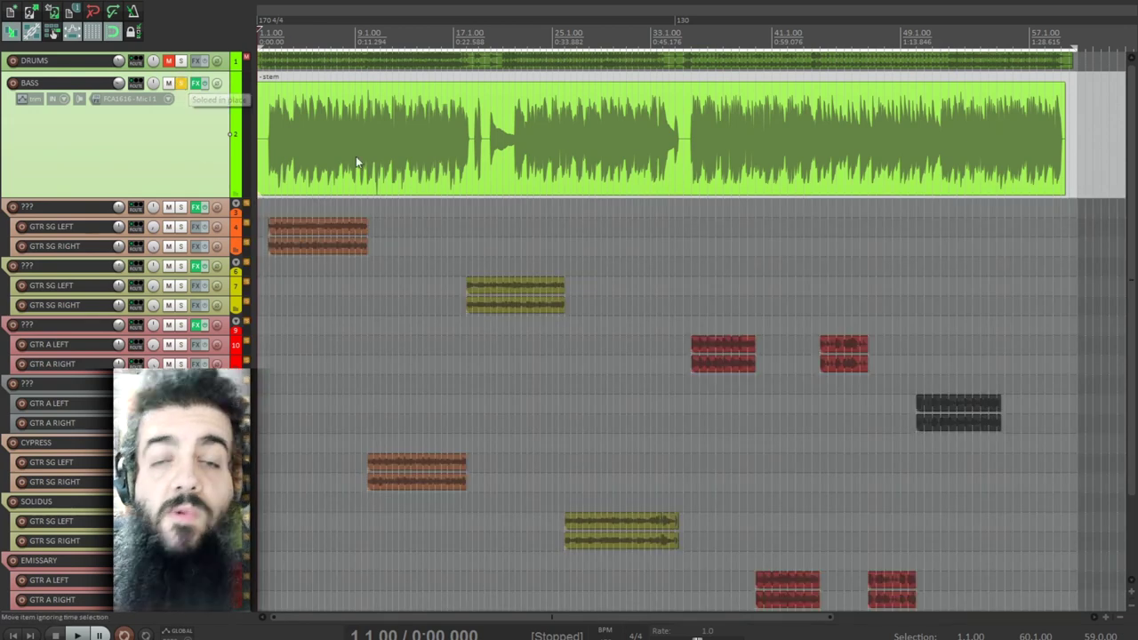
Review the BASS effects chain from the noise gate through Reason Rack Plugin, TPA-1, NadIR and ReaEQ, and close it
left_click(196, 83)
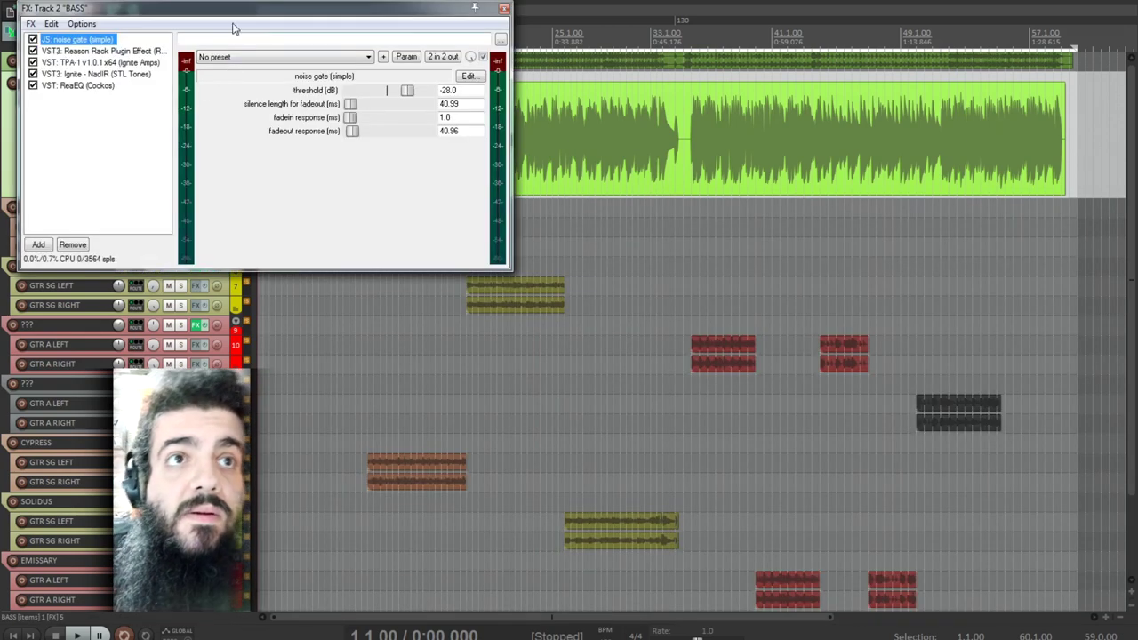
left_click_drag(225, 12, 373, 244)
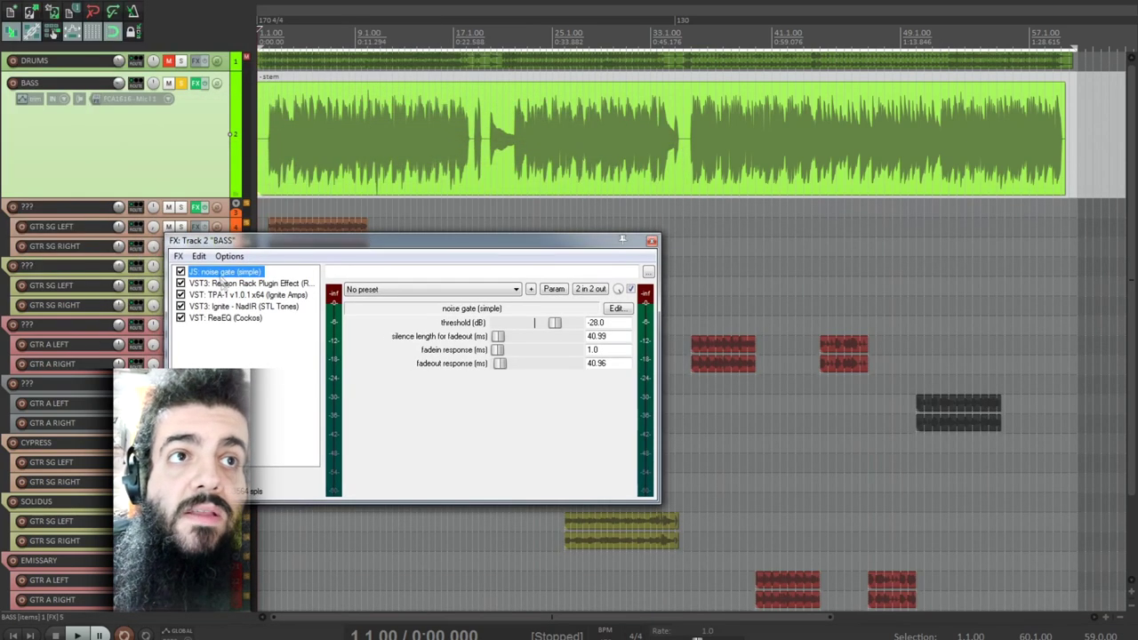
left_click(255, 283)
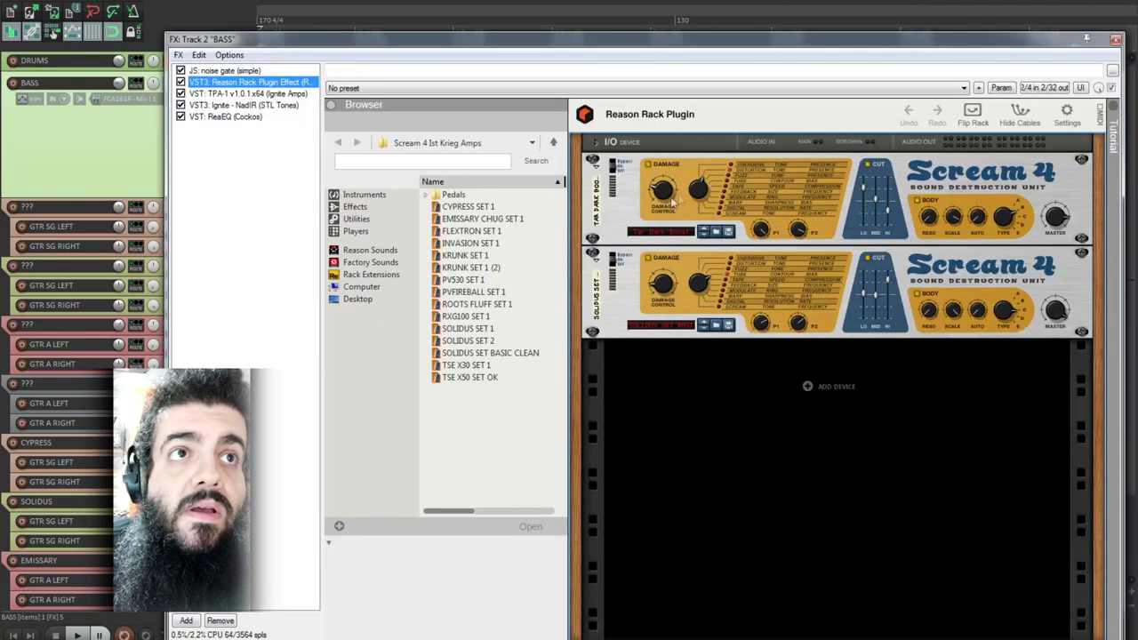
left_click(233, 94)
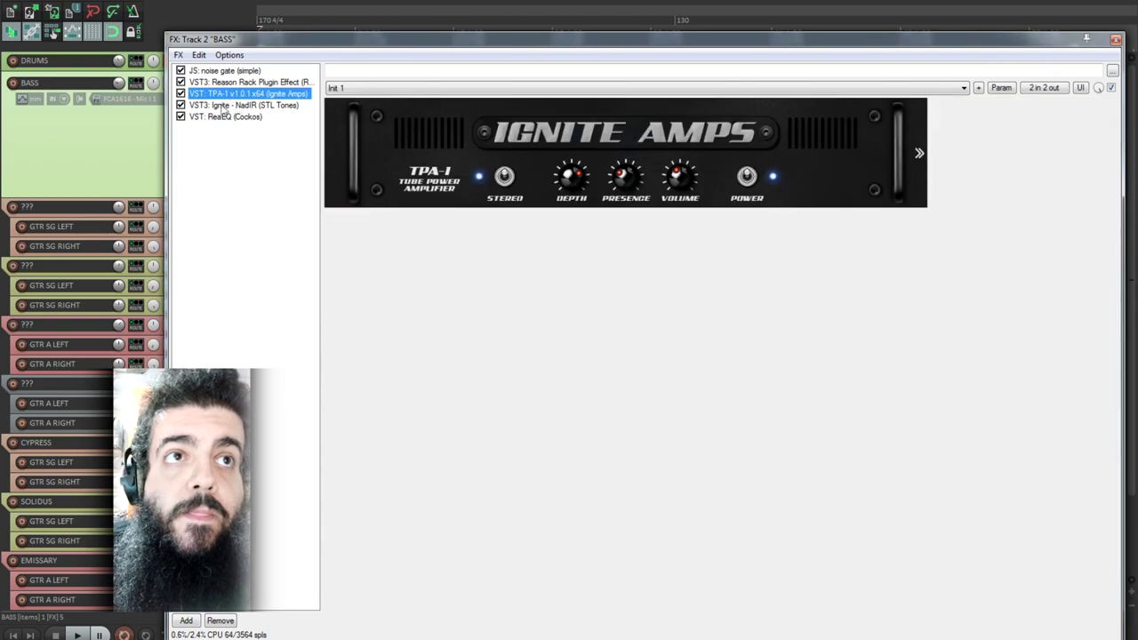
left_click(239, 105)
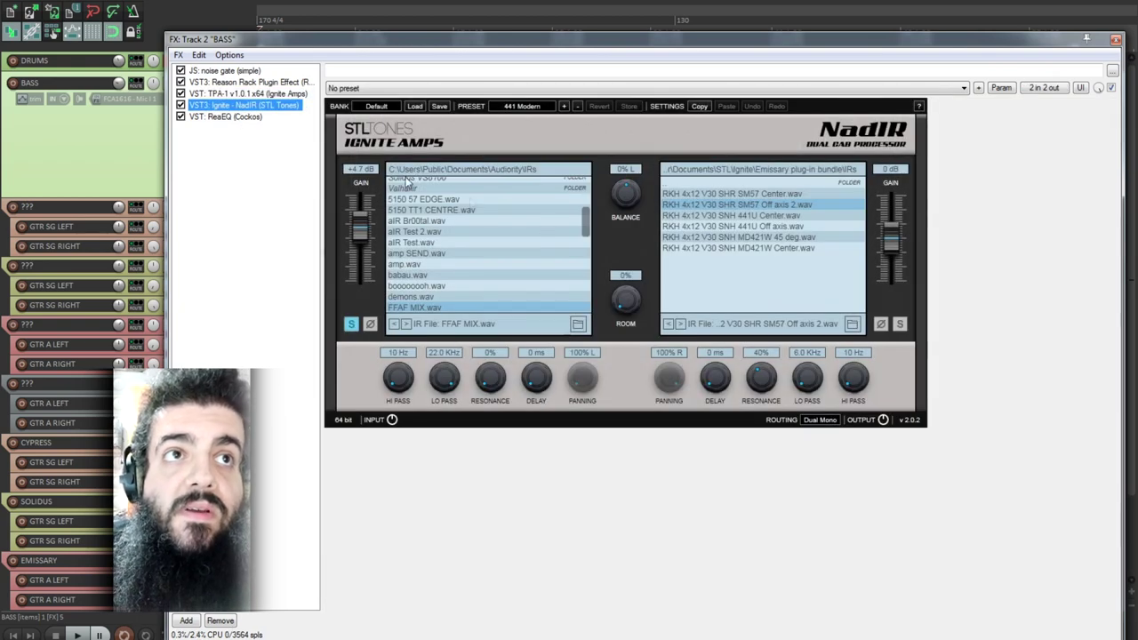
left_click(245, 118)
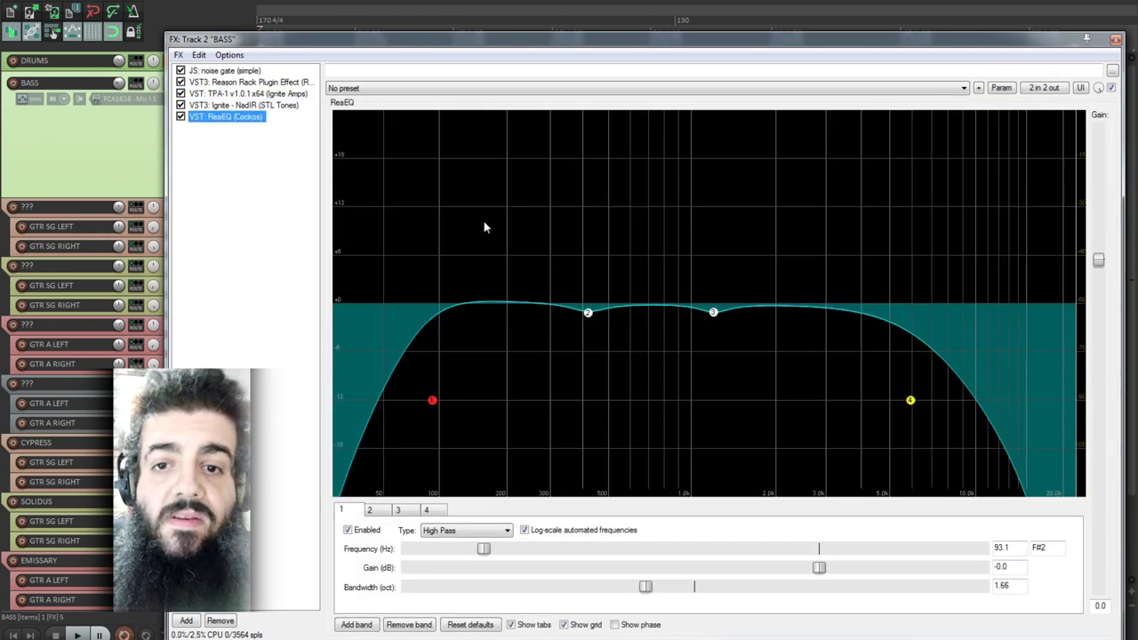
left_click(1115, 40)
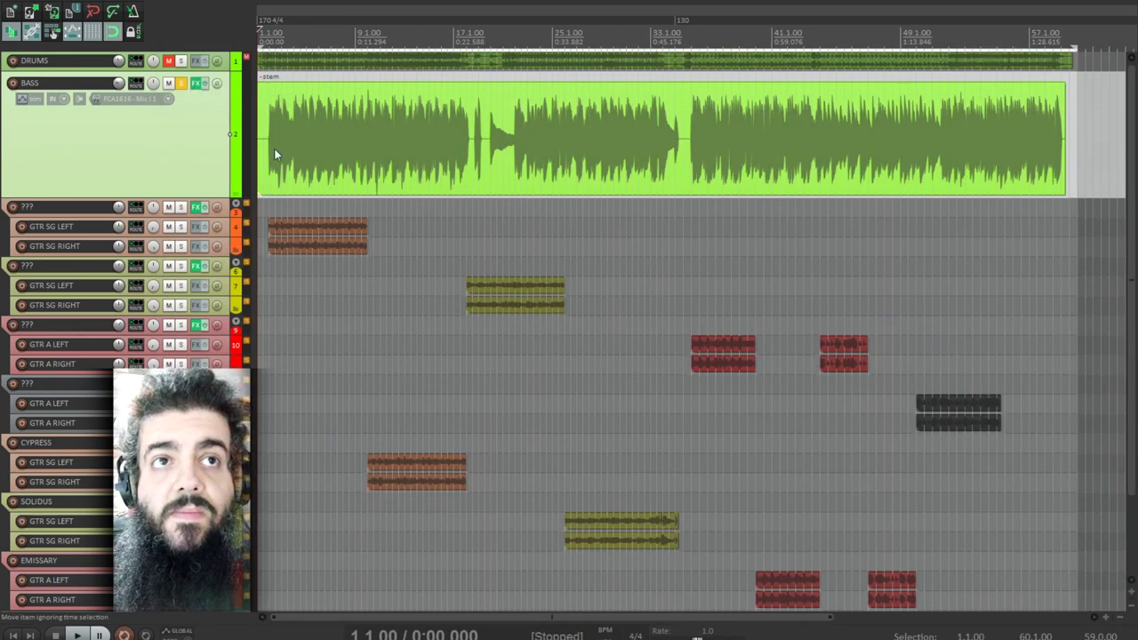
Listen to the soloed bass from the start of the project and again from measure 36
key("space")
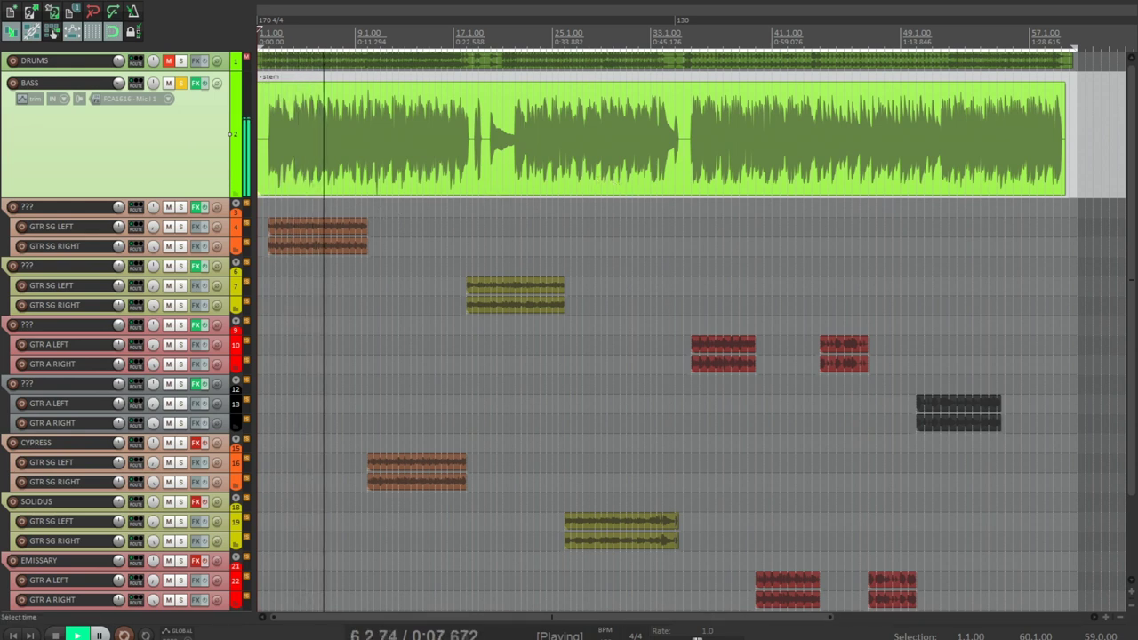
key("space")
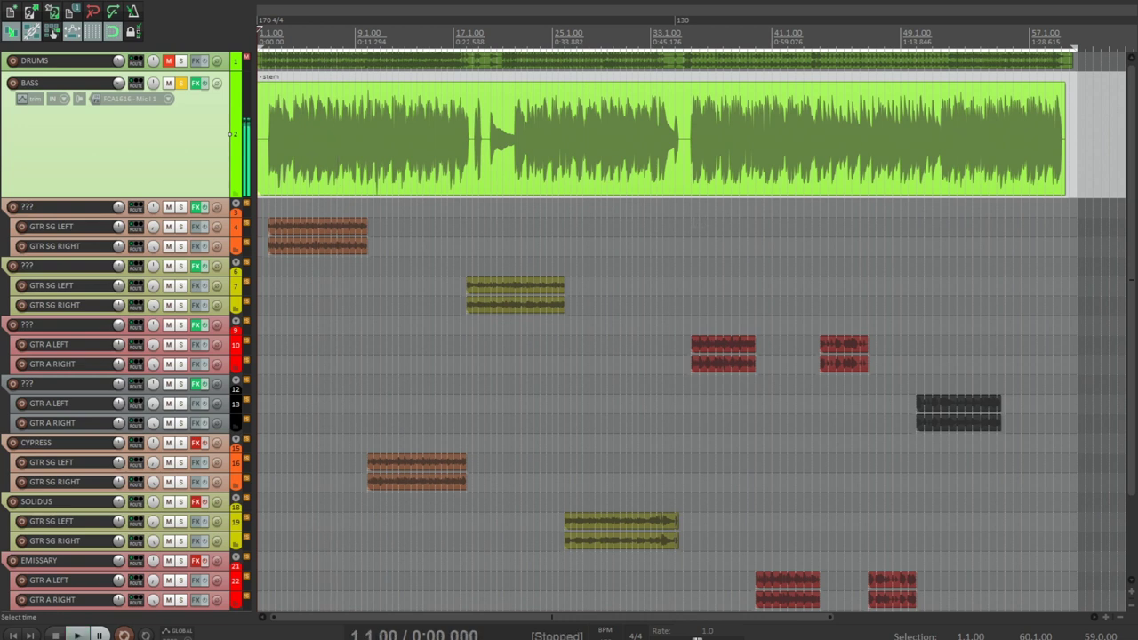
left_click(230, 228)
key("space")
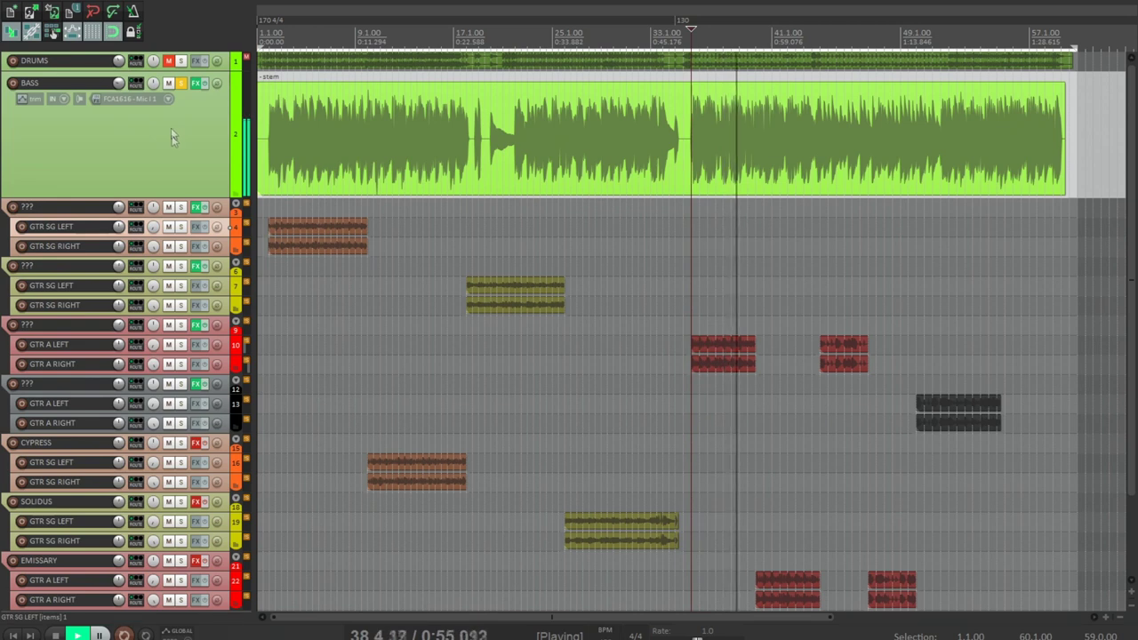
key("space")
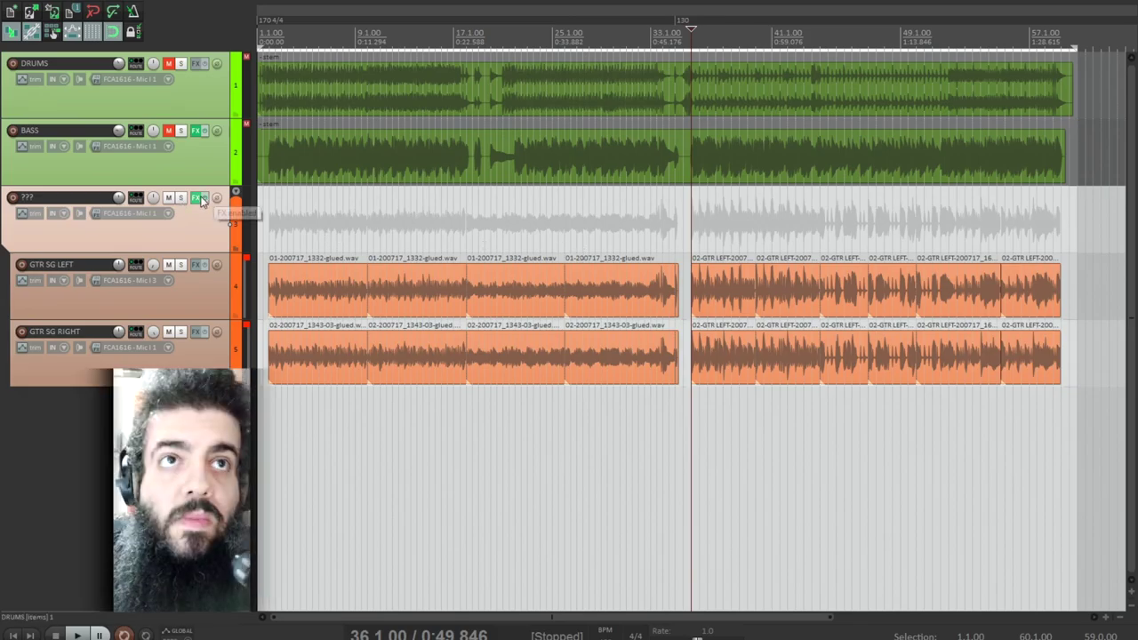
Open the effects chain of track 3 "???", filter the plugins for REASON and add the Reason Rack Plugin Effect
left_click(199, 197)
right_click(196, 127)
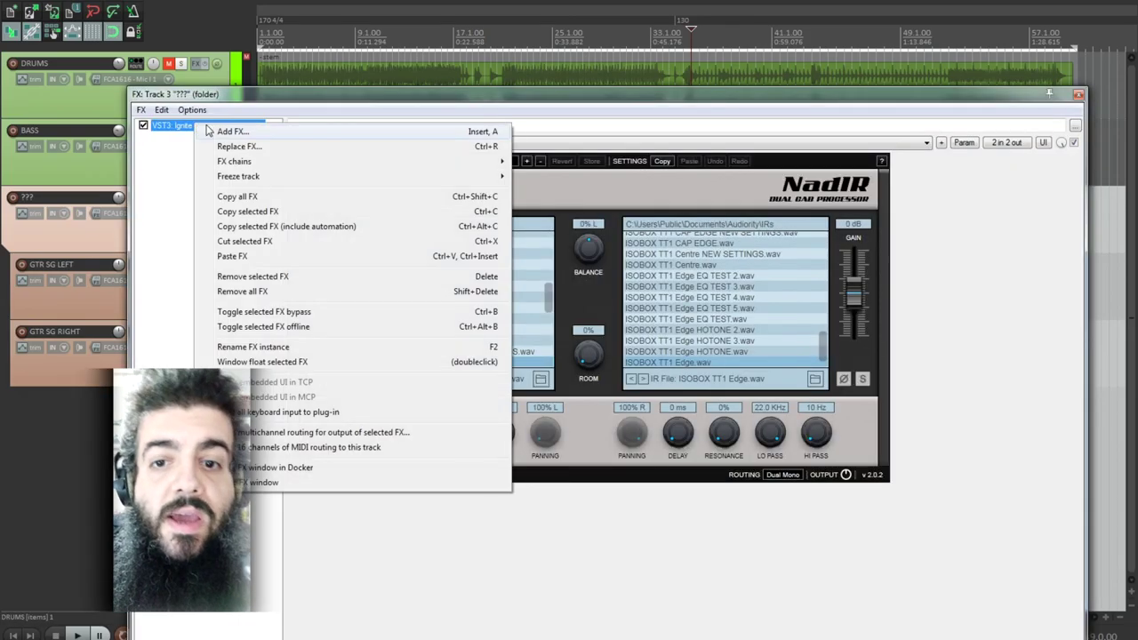
left_click(225, 133)
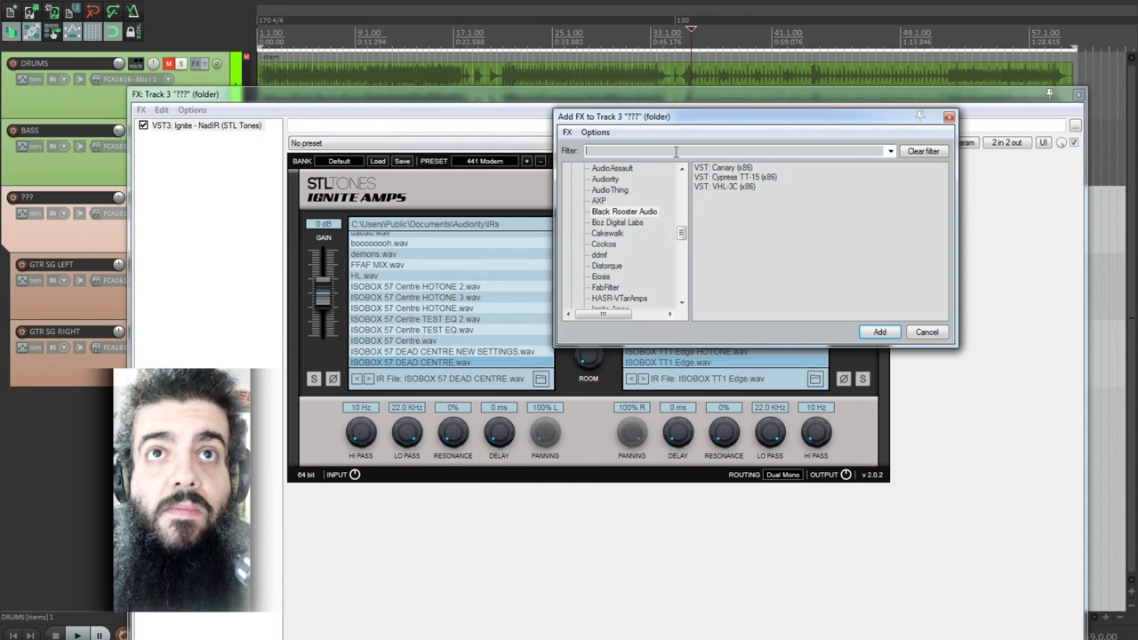
left_click_drag(680, 233, 683, 164)
left_click(609, 169)
left_click(648, 150)
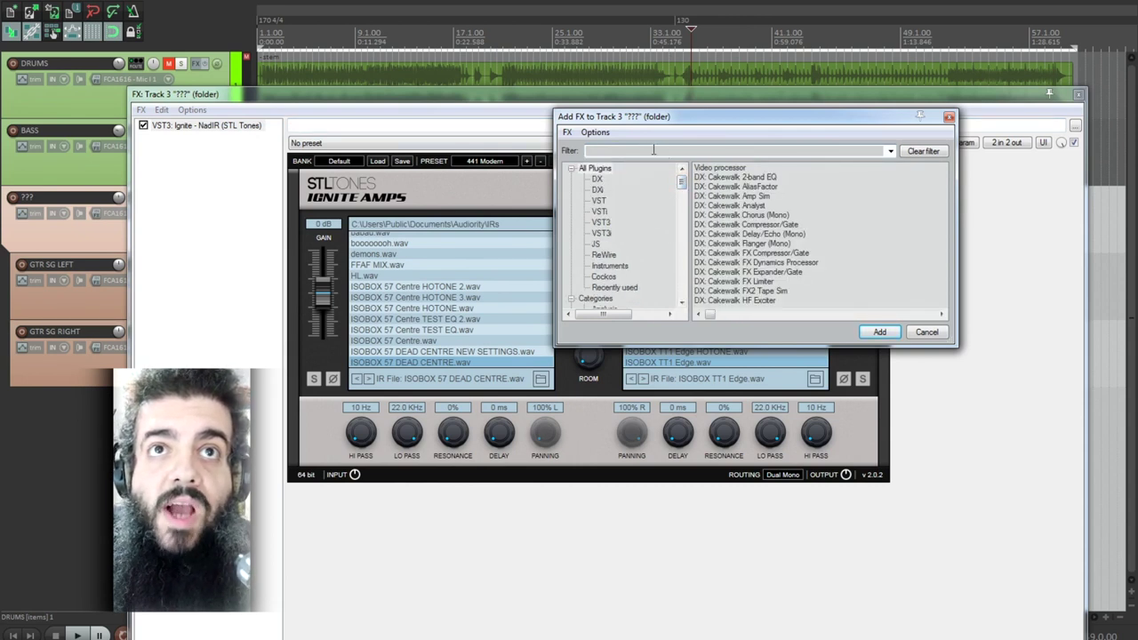
type("REASON")
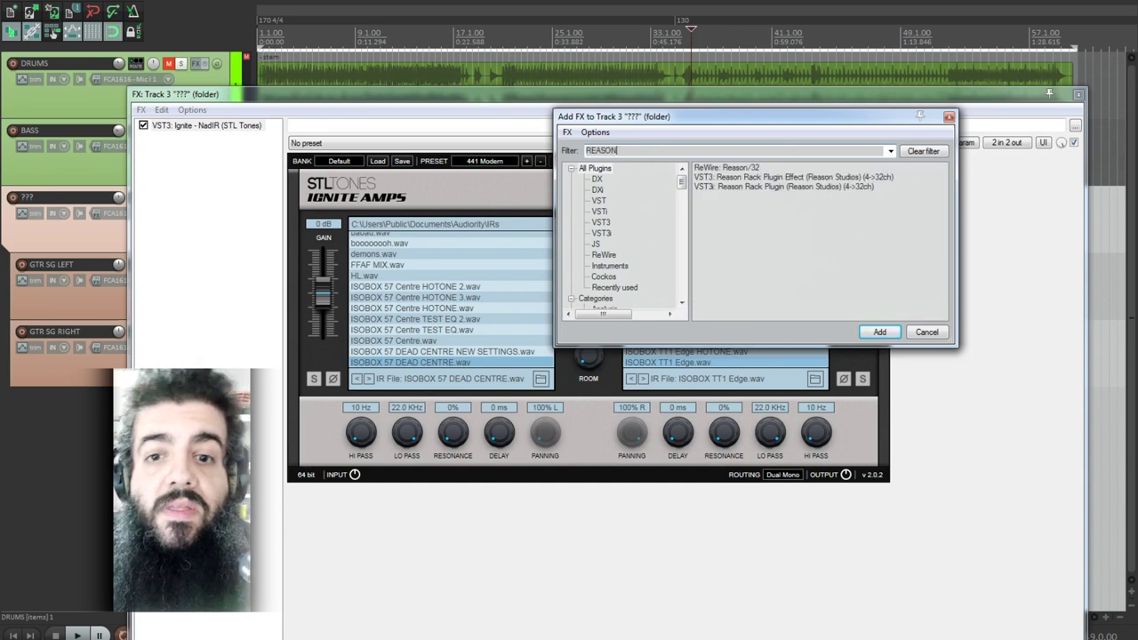
double_click(822, 178)
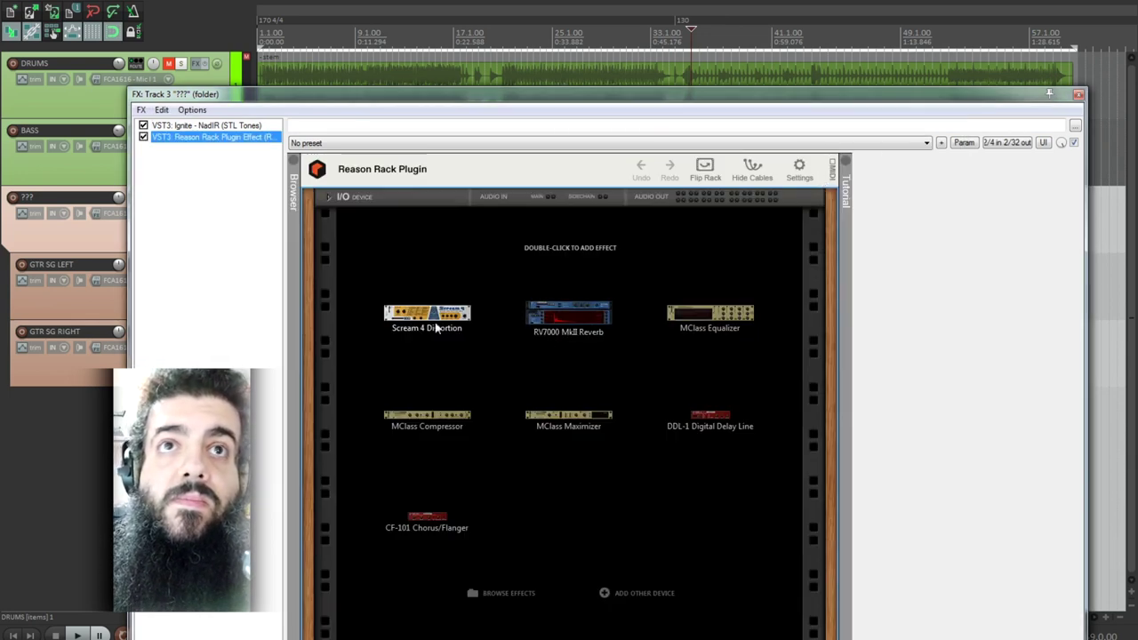
Add a Scream 4 Distortion to the rack, place Reason Rack Plugin before NadIR, and show the rack in its own floating window
double_click(427, 317)
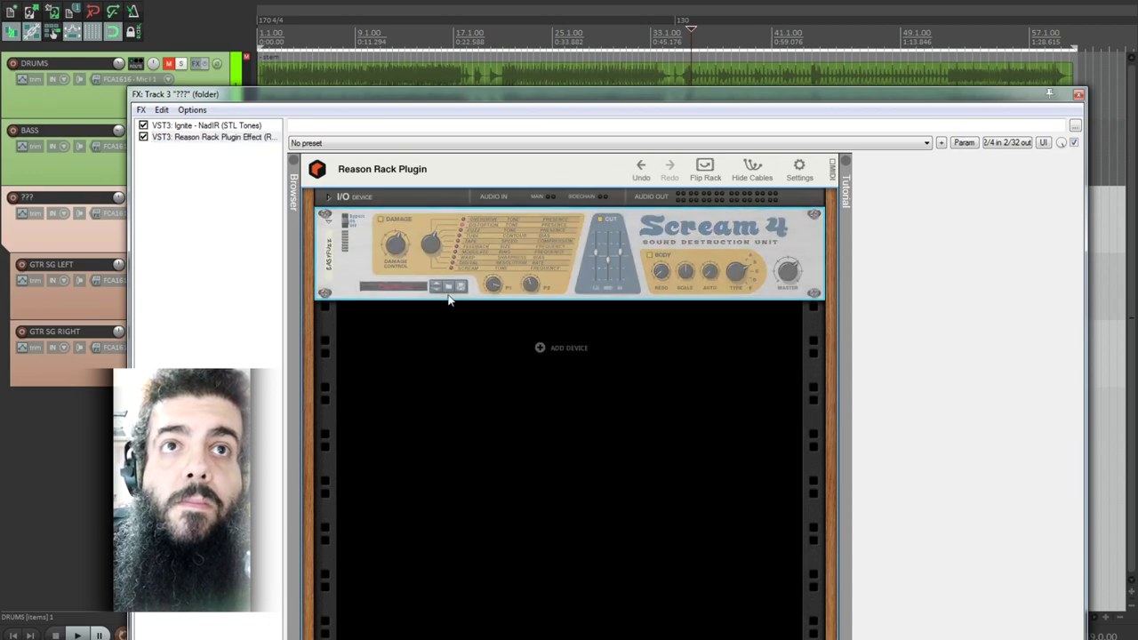
left_click_drag(576, 100, 573, 372)
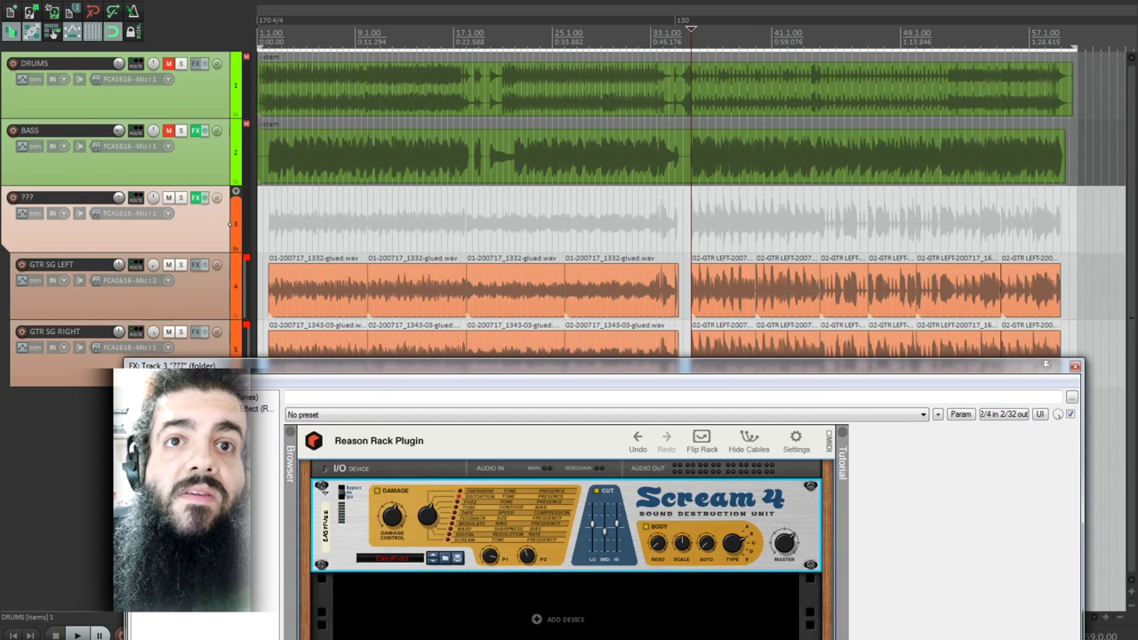
key("Escape")
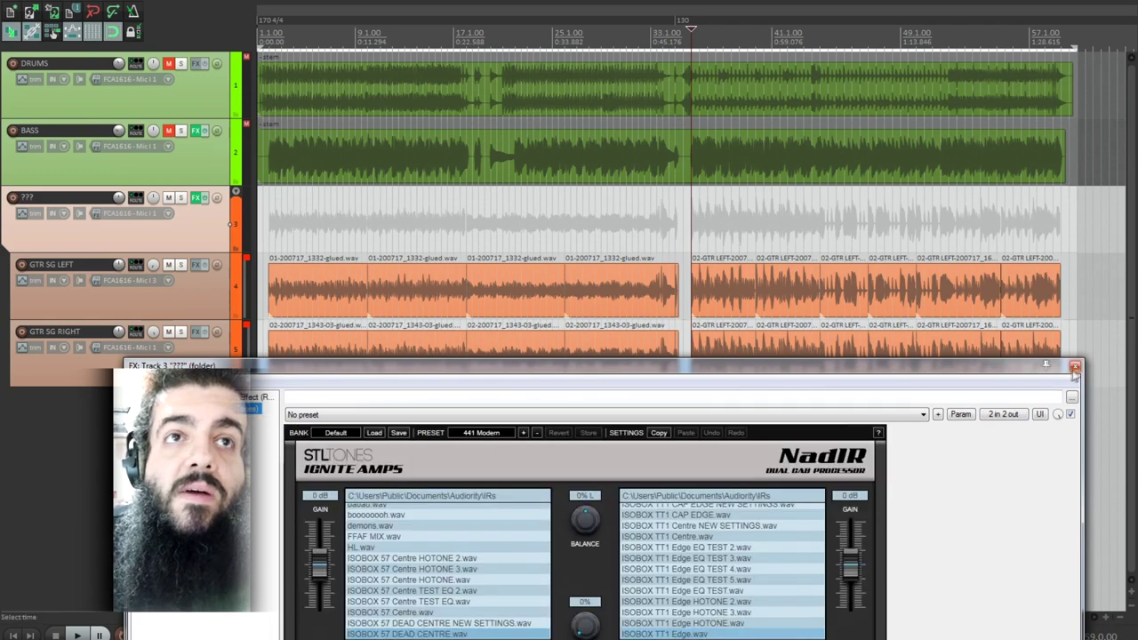
key("Escape")
key("shift+f")
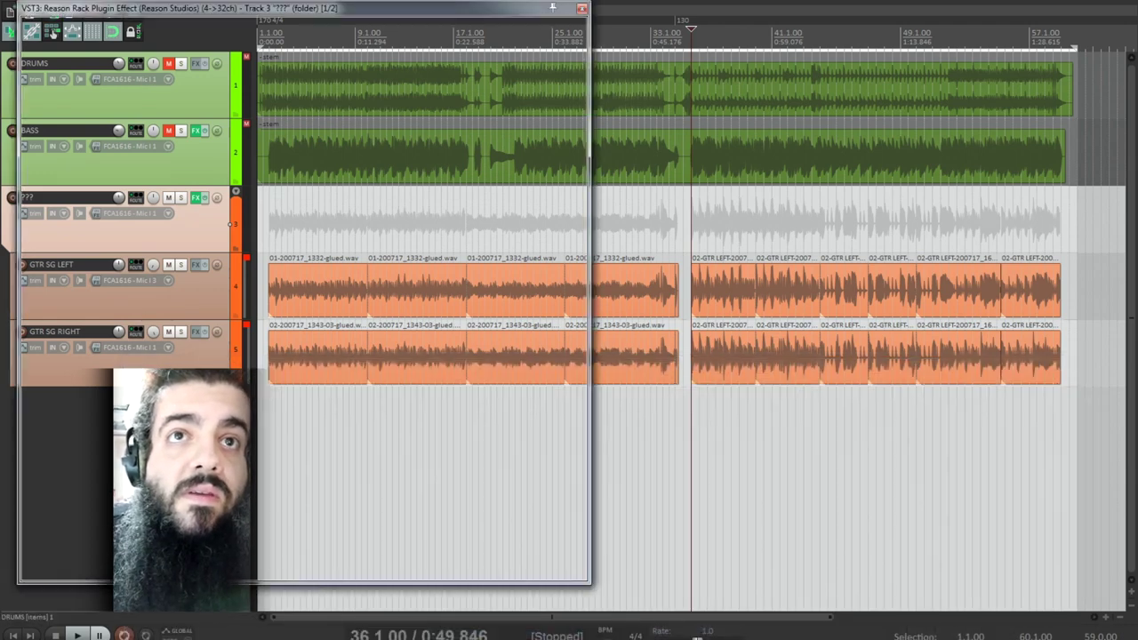
left_click_drag(447, 3, 907, 53)
Play the guitars from the start of their first clips while adjusting Scream 4's P2 and setting Cut Hi to 20
left_click(273, 240)
key("space")
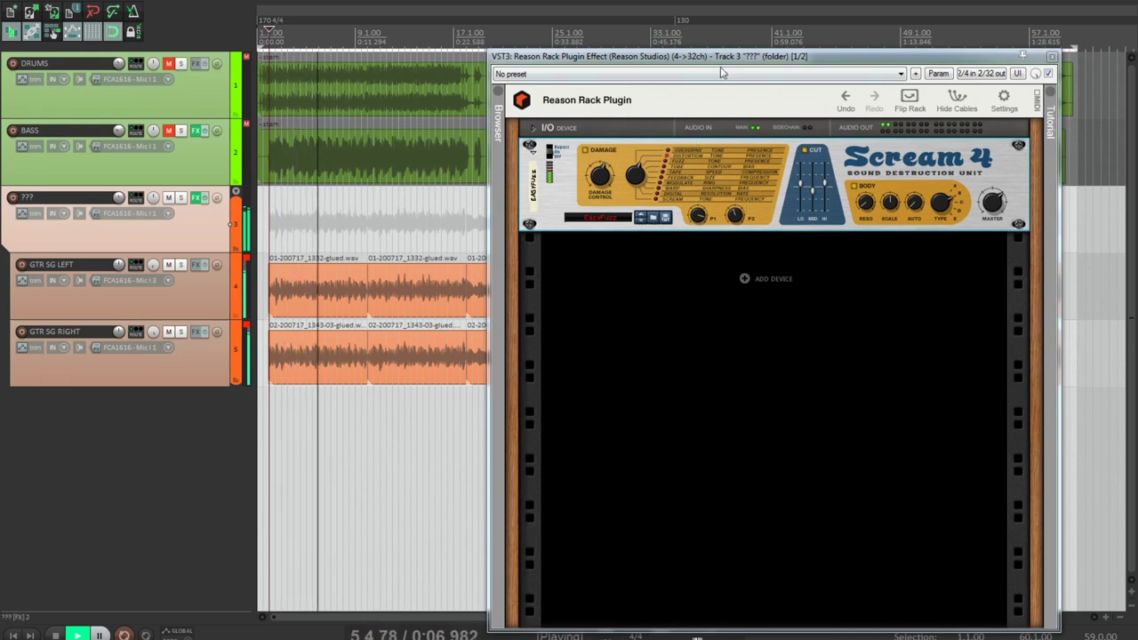
left_click_drag(735, 61, 655, 81)
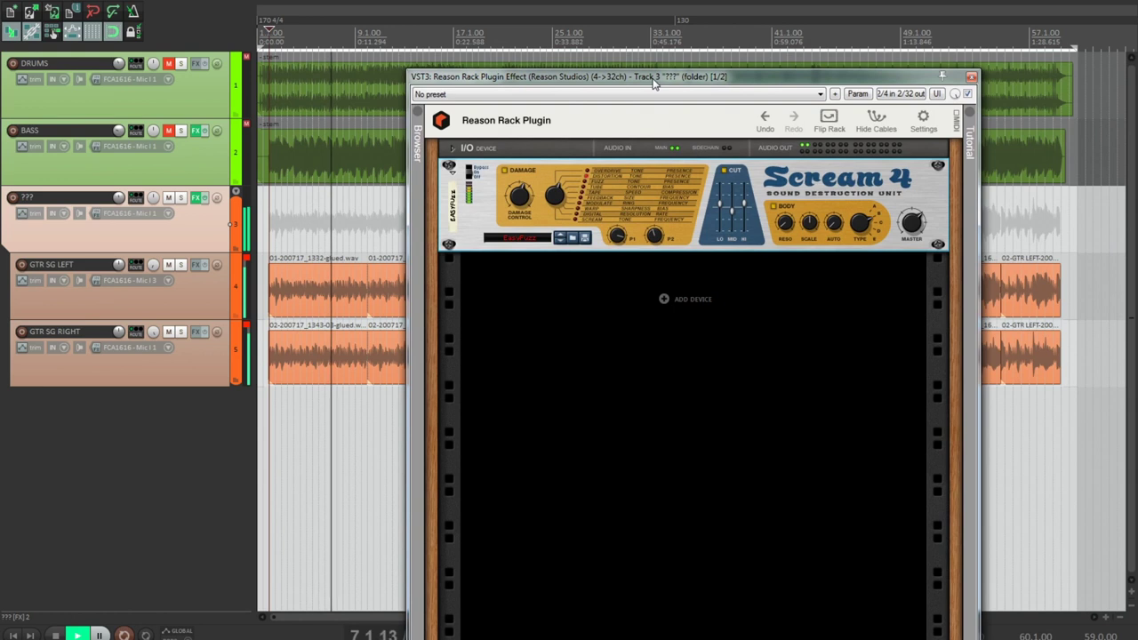
left_click(655, 236)
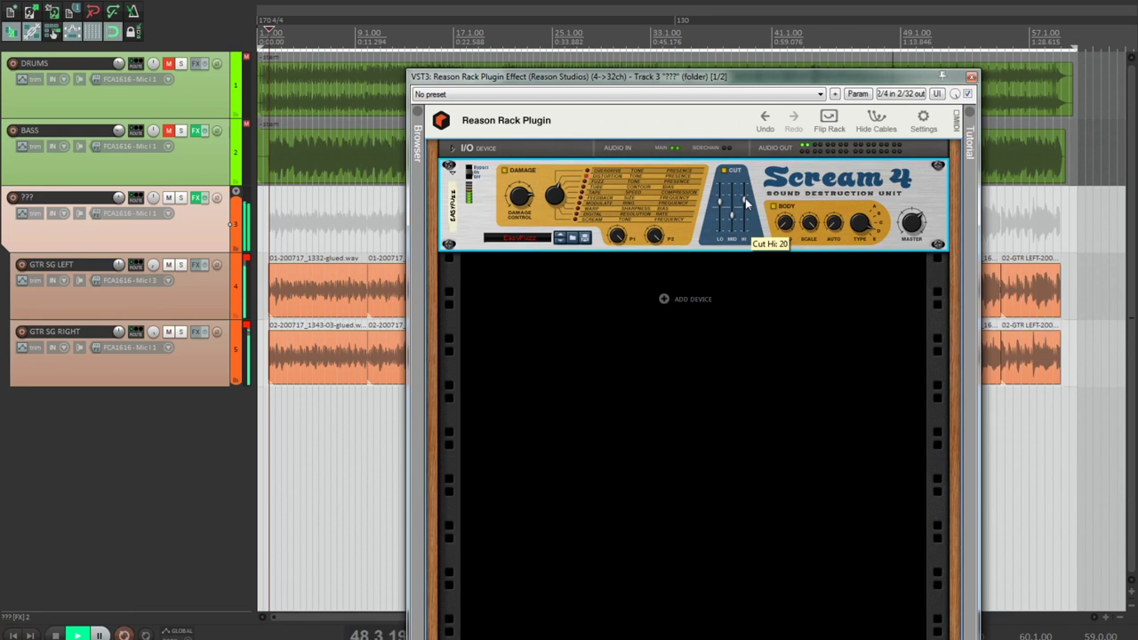
key("space")
Replay the guitars from the start while fine-tuning Scream 4's Parameter 2 and Cut Mid
key("space")
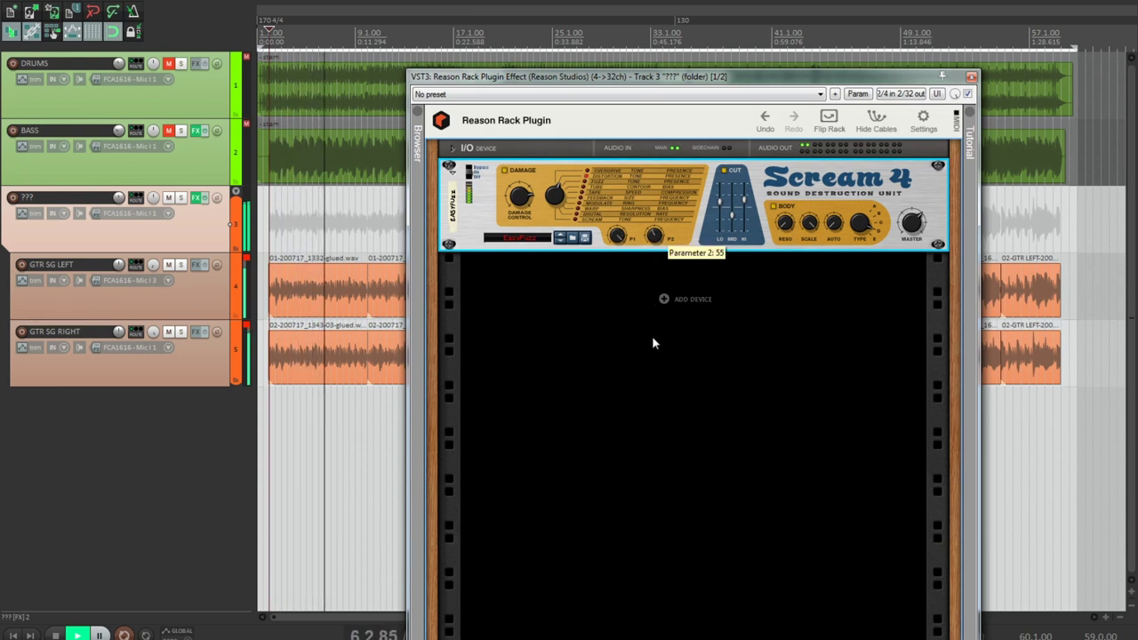
left_click_drag(661, 398, 661, 230)
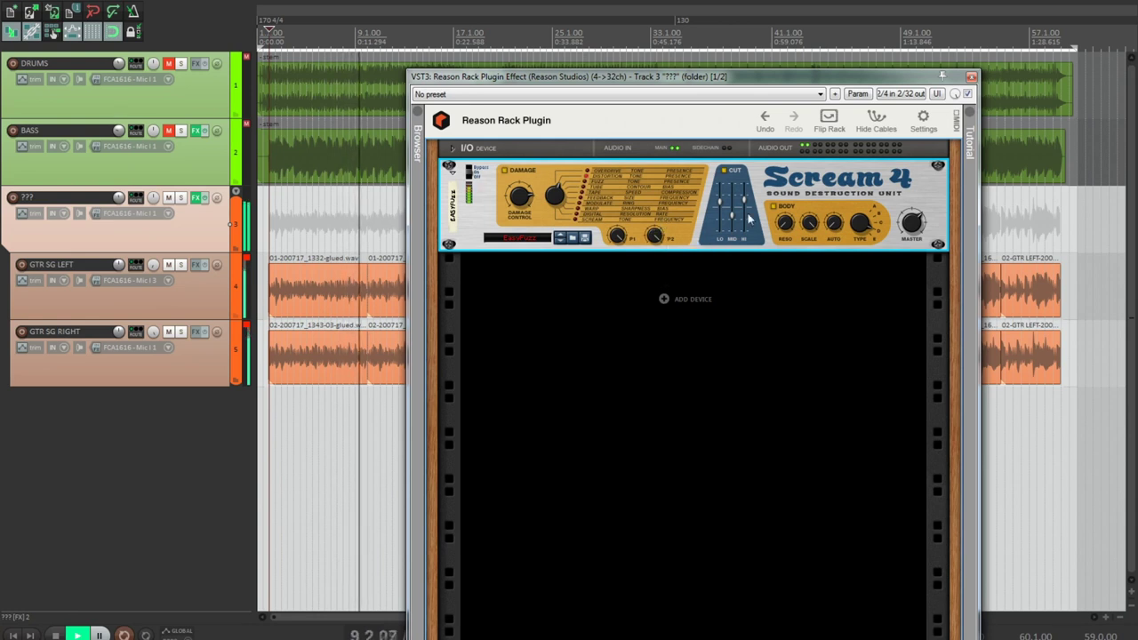
mouse_move(733, 213)
left_mouse_down()
mouse_move(734, 202)
mouse_move(735, 213)
left_mouse_up()
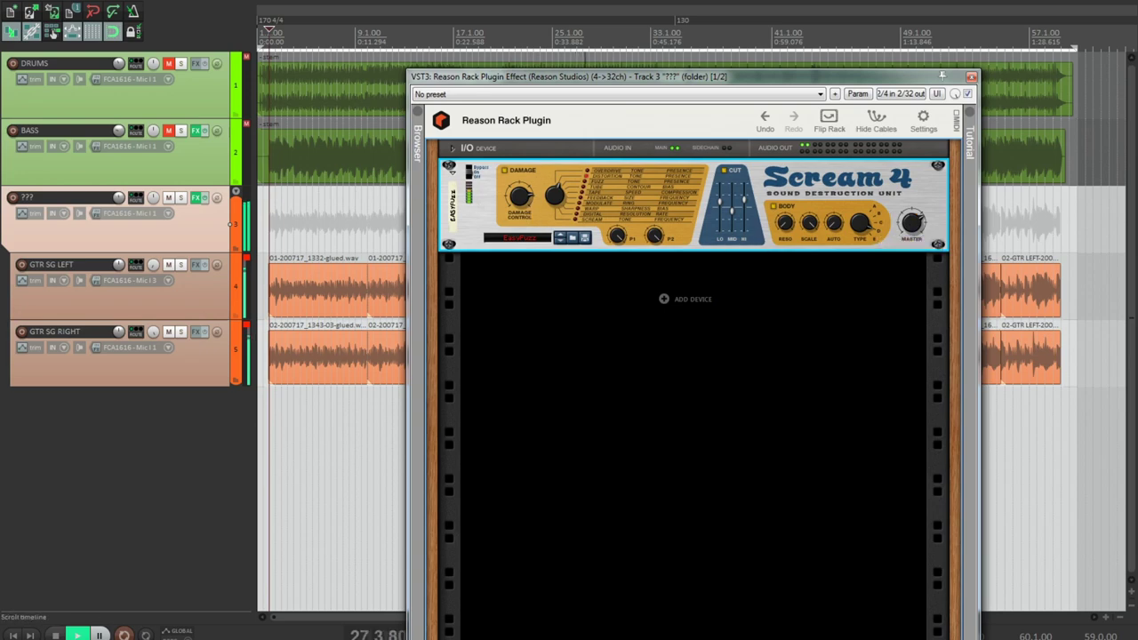
Unmute the BASS and DRUMS tracks and play the full mix from the project start with the rack clear of the tracks
left_click_drag(705, 83, 652, 437)
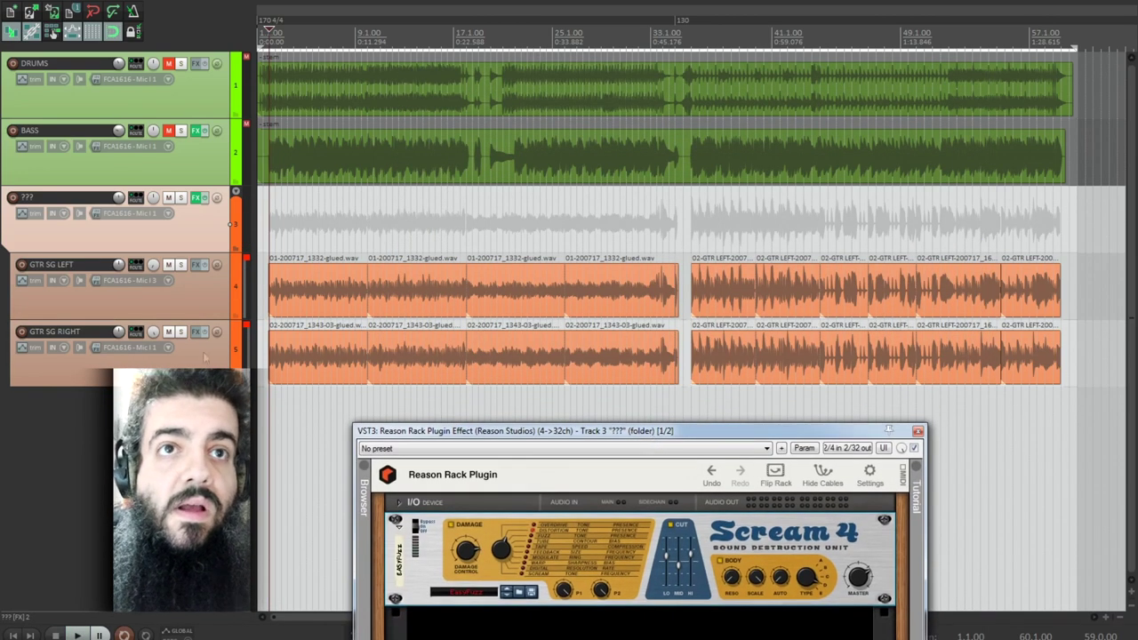
left_click(168, 130)
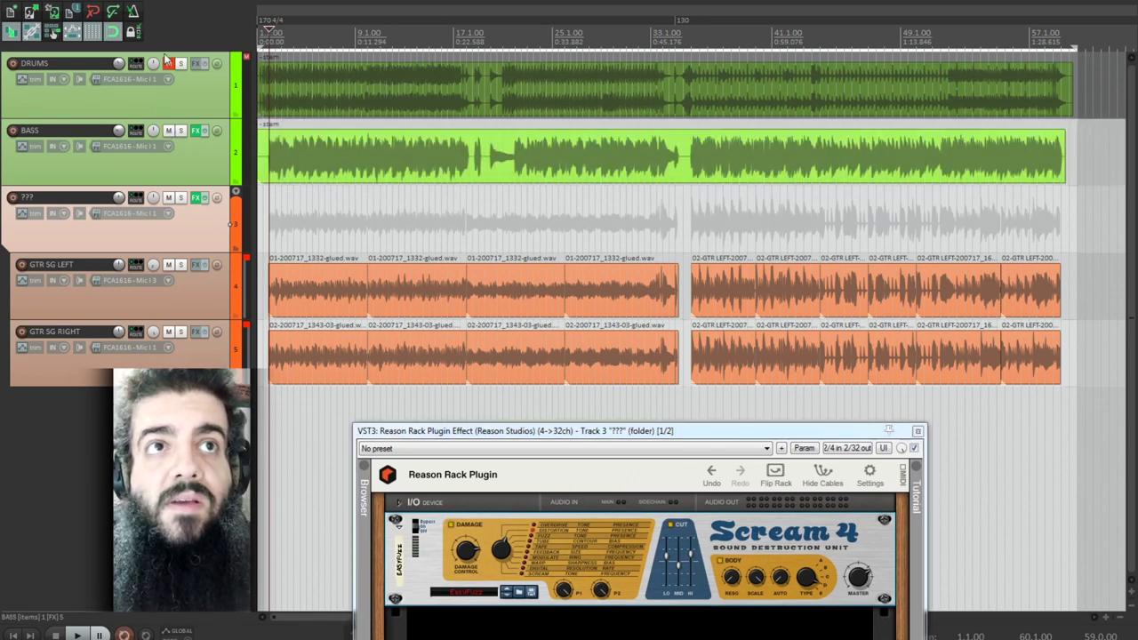
left_click(168, 64)
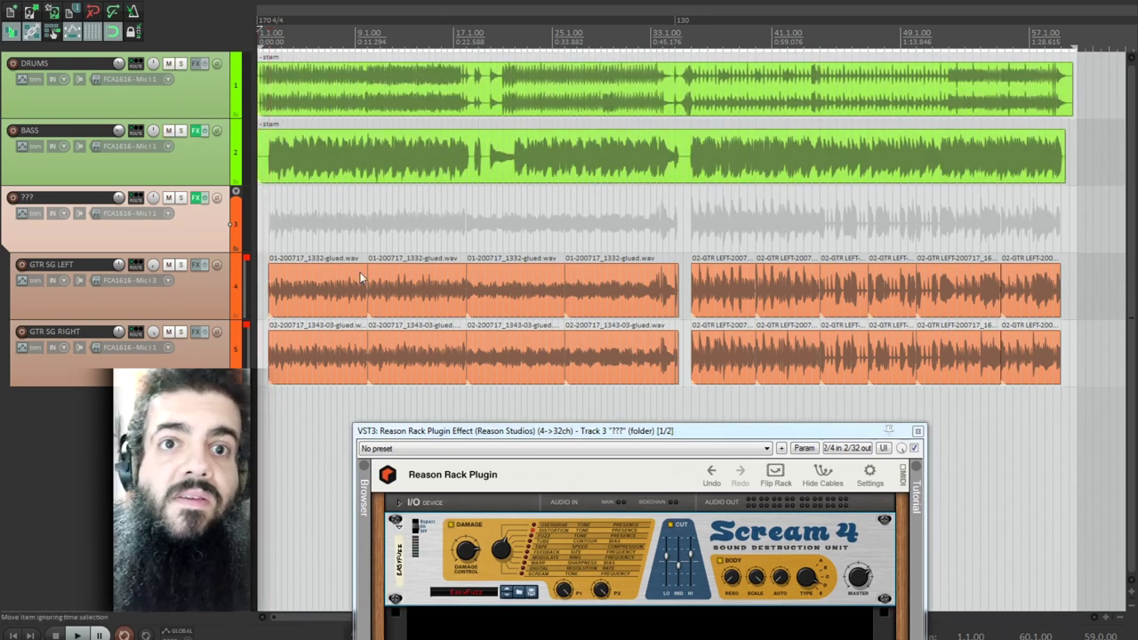
key("space")
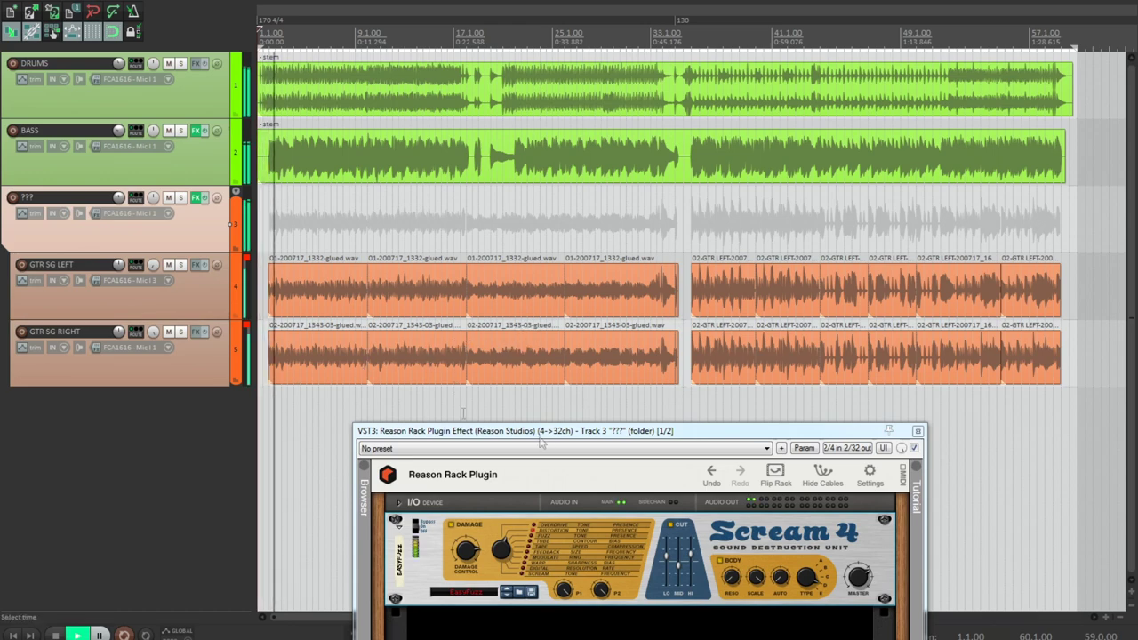
left_click_drag(582, 435, 627, 397)
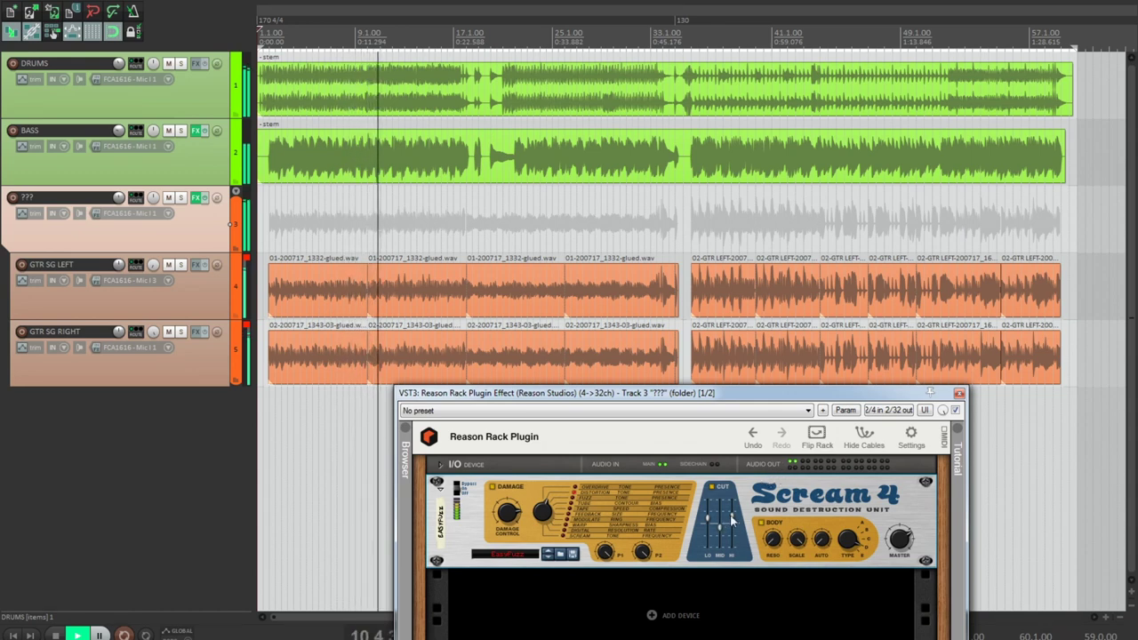
Set Scream 4's Cut Hi to 31 and readjust Damage Control against the full mix, and stop playback
mouse_move(733, 522)
scroll(733, 521, "up", 7)
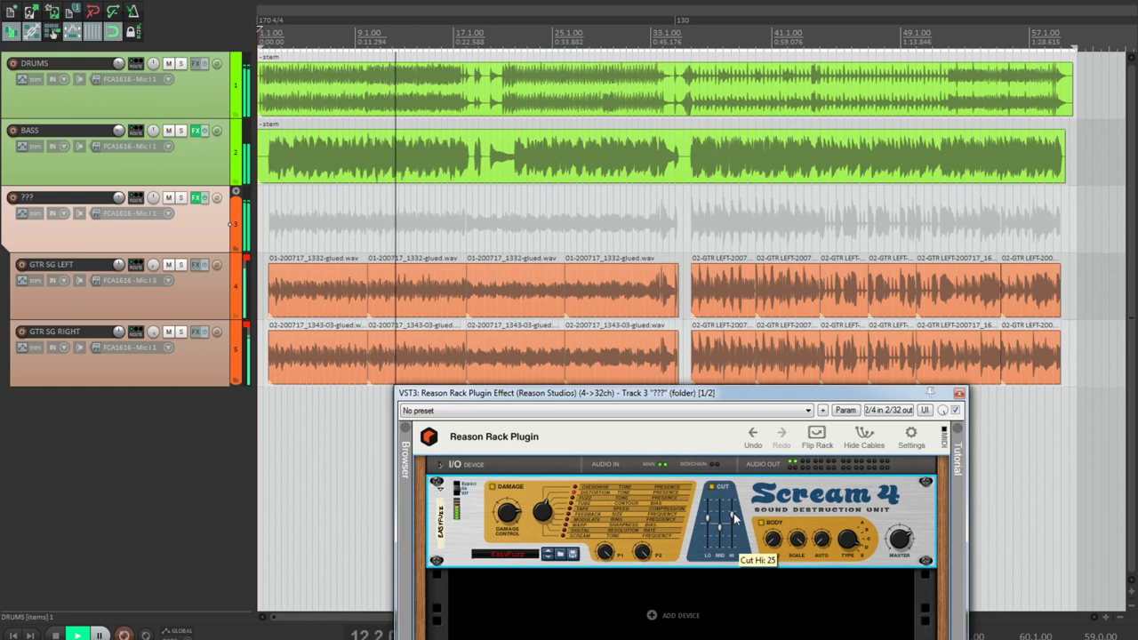
scroll(732, 518, "up", 6)
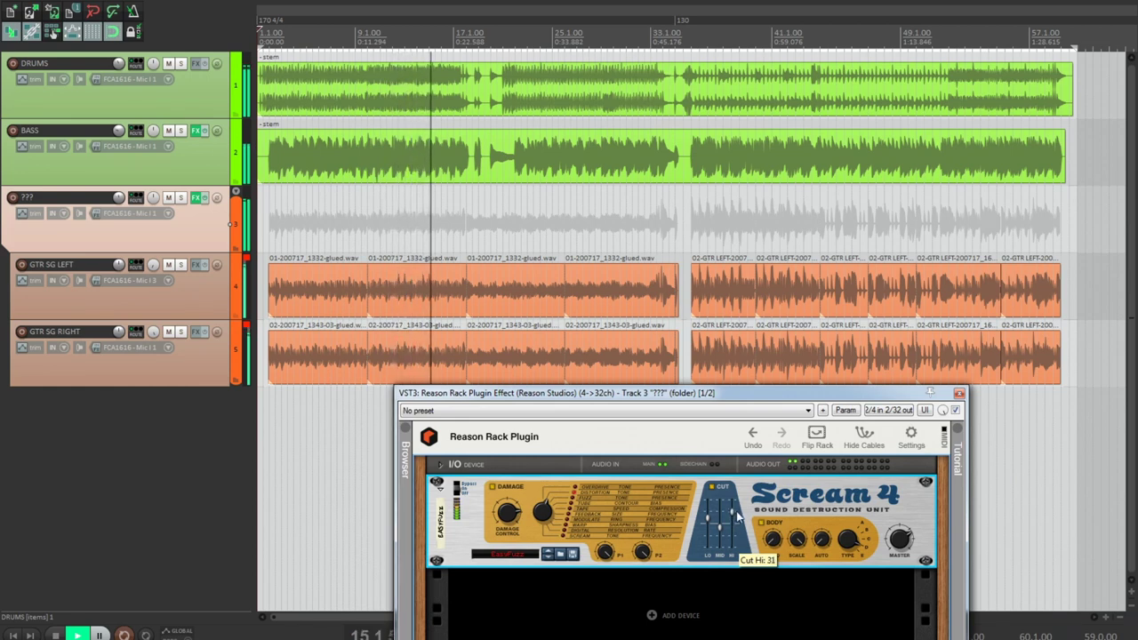
mouse_move(512, 526)
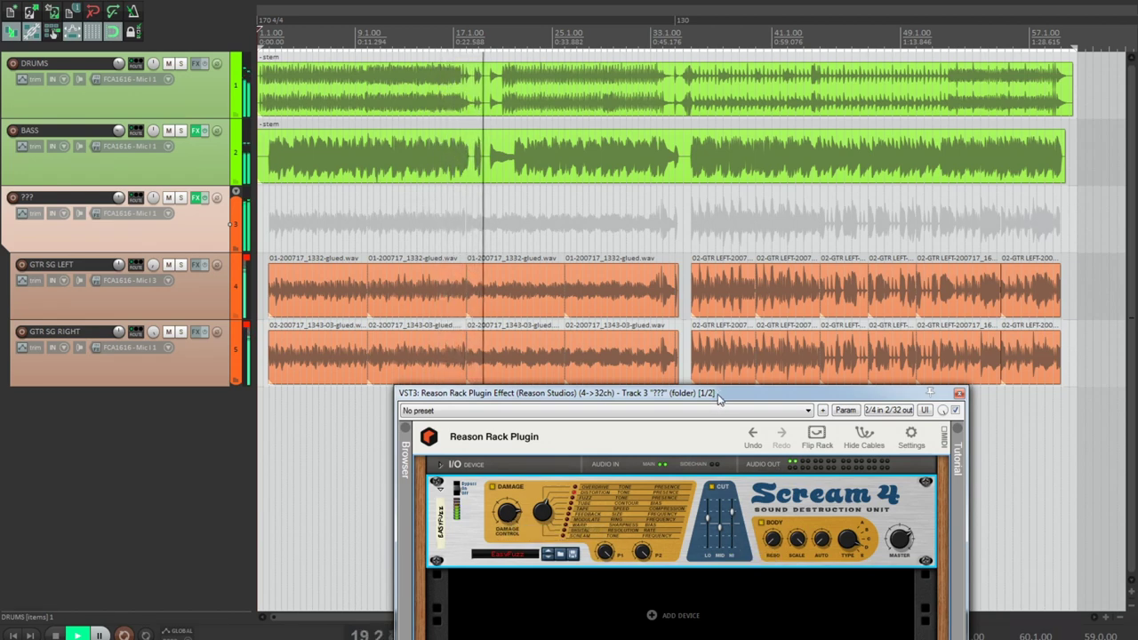
left_click_drag(719, 399, 707, 397)
left_click_drag(487, 518, 495, 523)
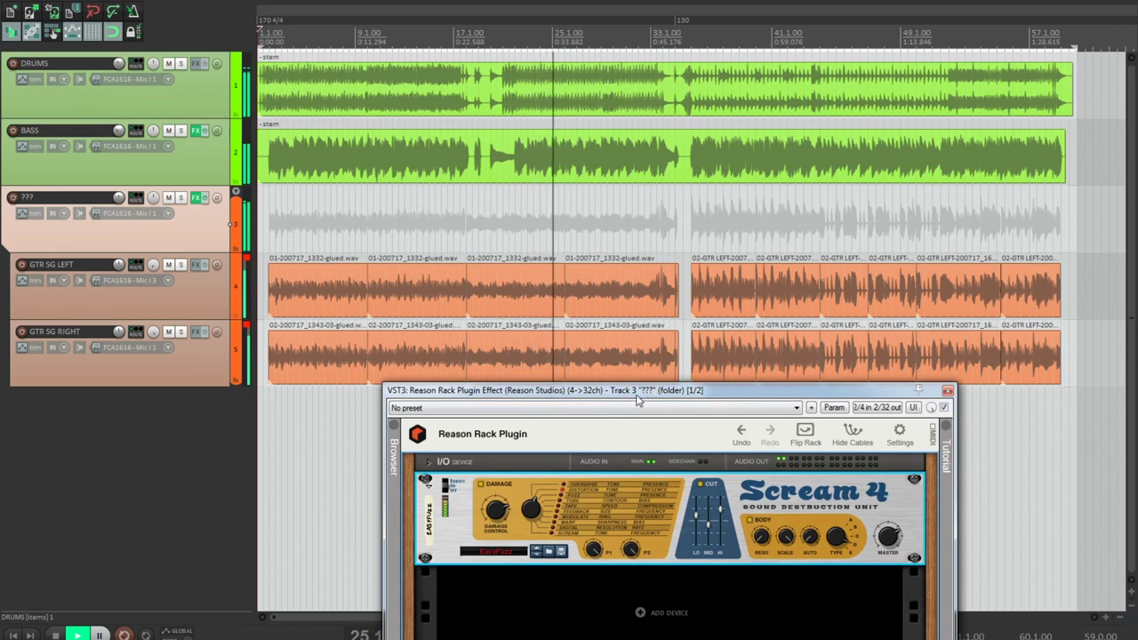
key("space")
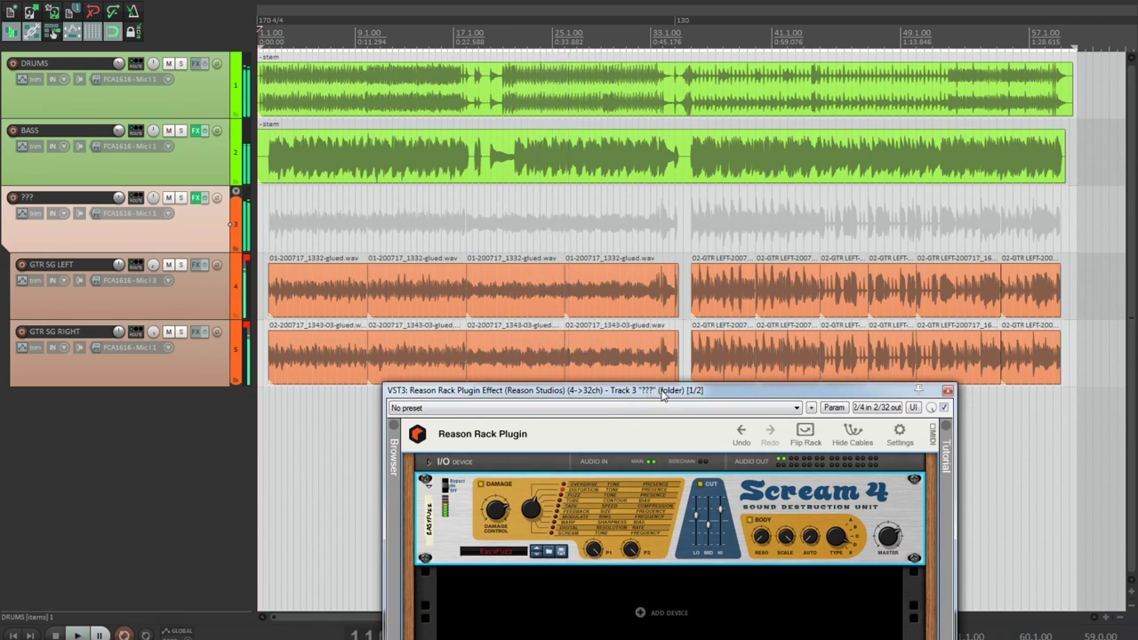
Solo track 3 "???" and add a second Scream 4 Distortion below the first in the rack
left_click_drag(662, 396, 711, 140)
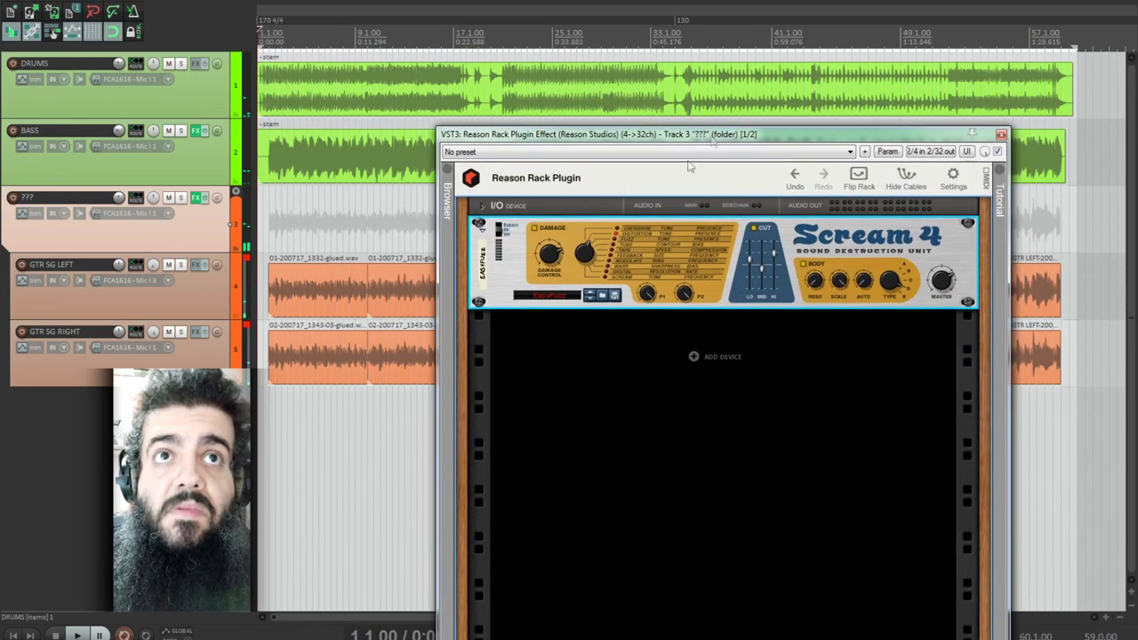
left_click(181, 198)
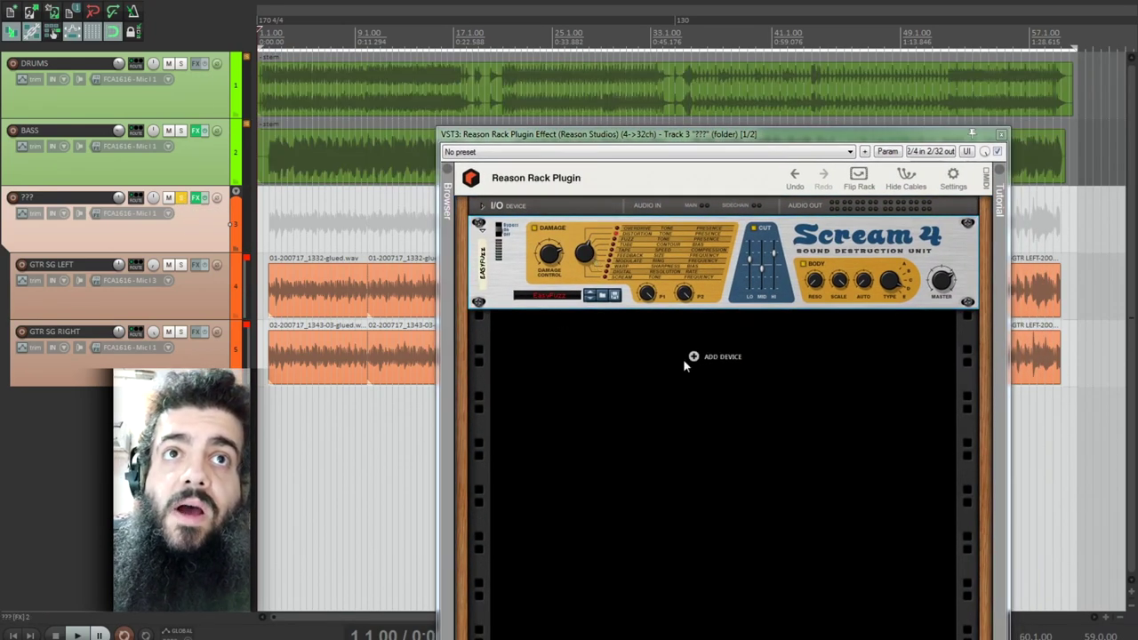
right_click(721, 359)
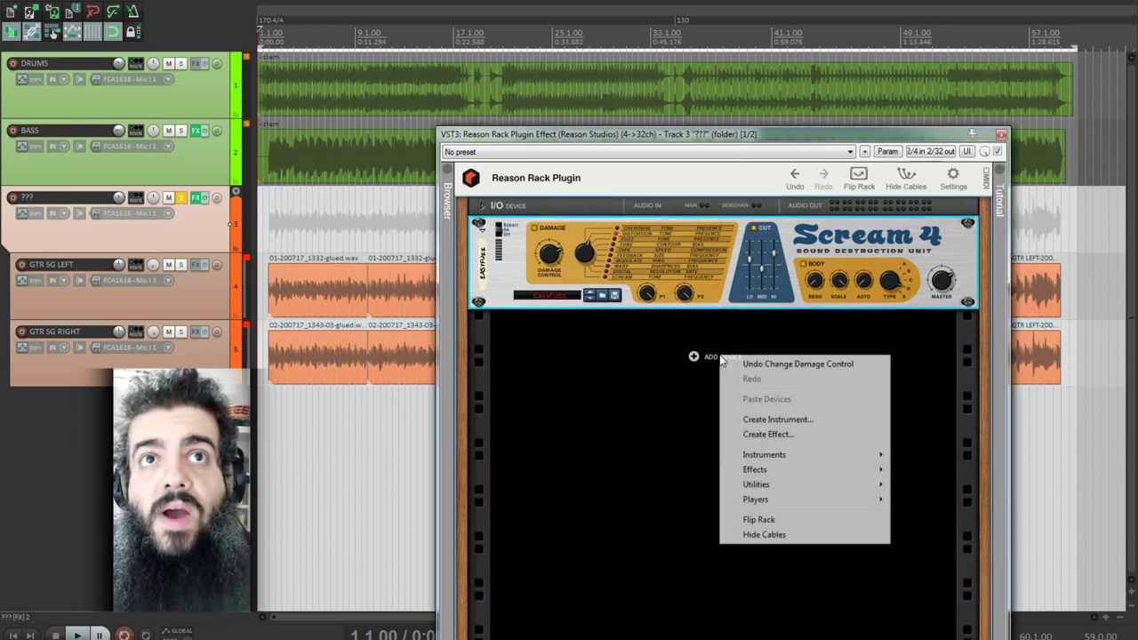
right_click(688, 368)
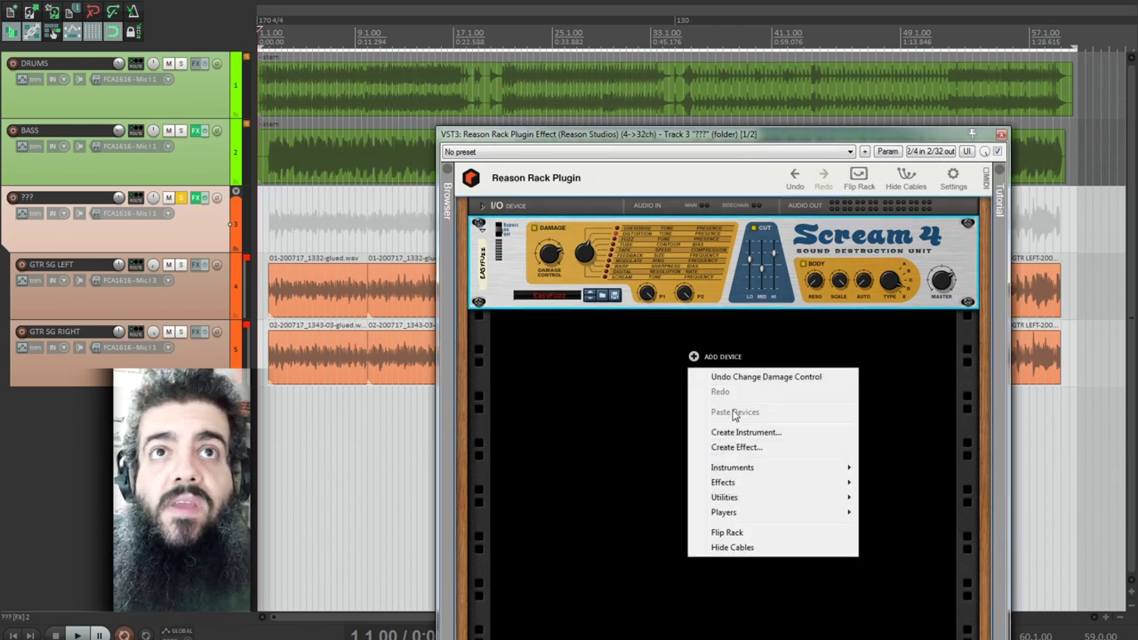
mouse_move(752, 487)
left_click(934, 484)
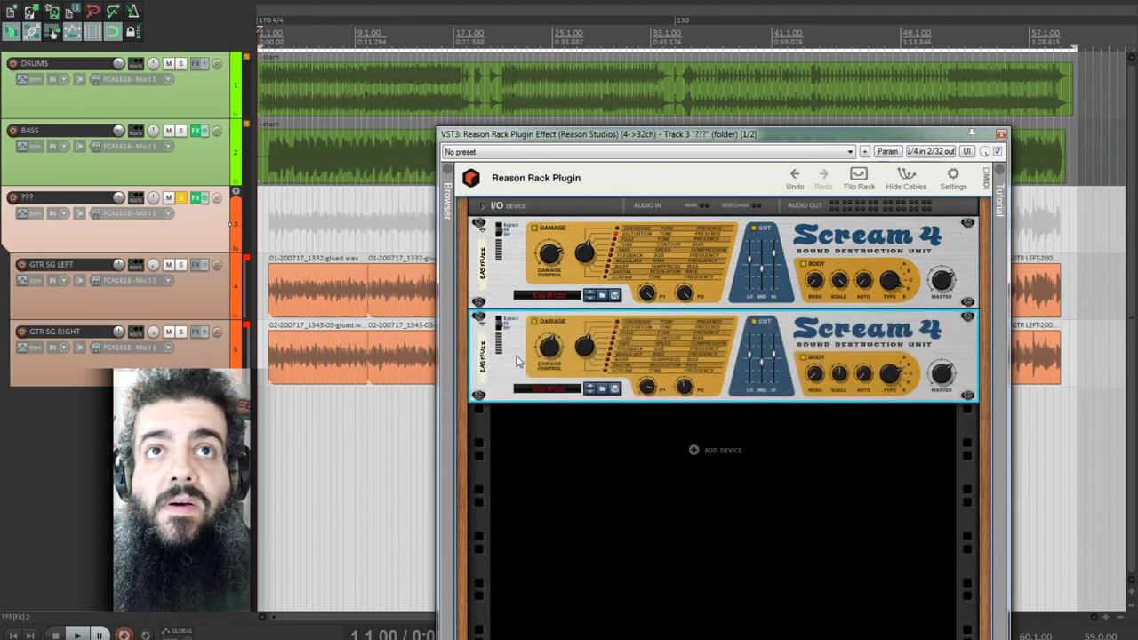
Examine the rear cabling from the I/O device through both Scream 4 units, and return to the rack's front with I/O collapsed
left_click(606, 247)
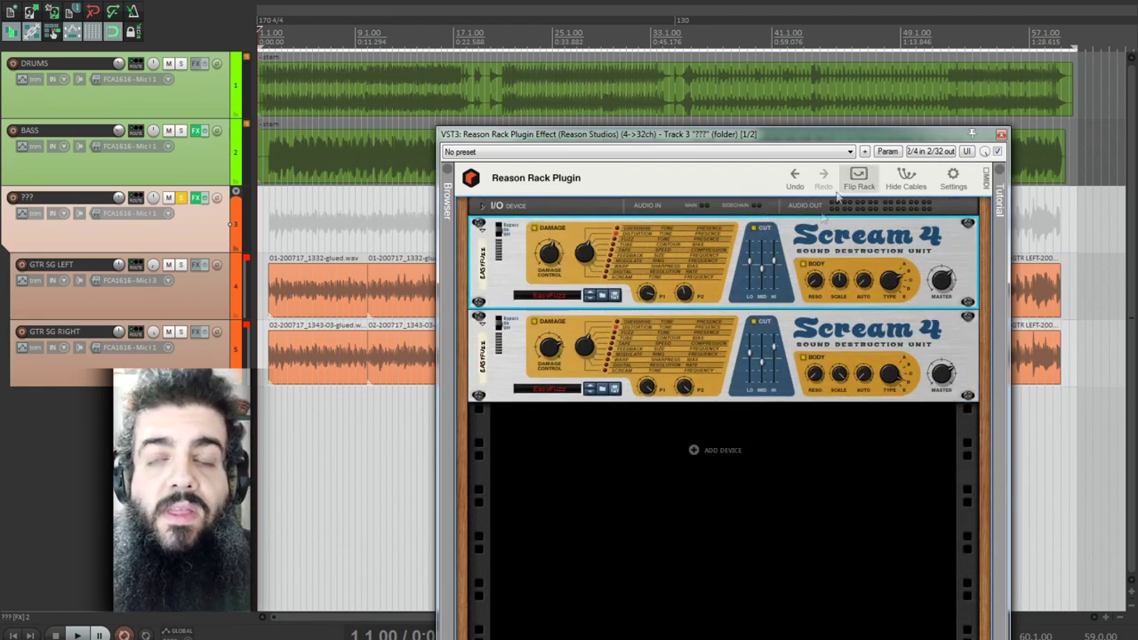
left_click(844, 184)
left_click_drag(816, 296, 874, 283)
left_click(800, 358)
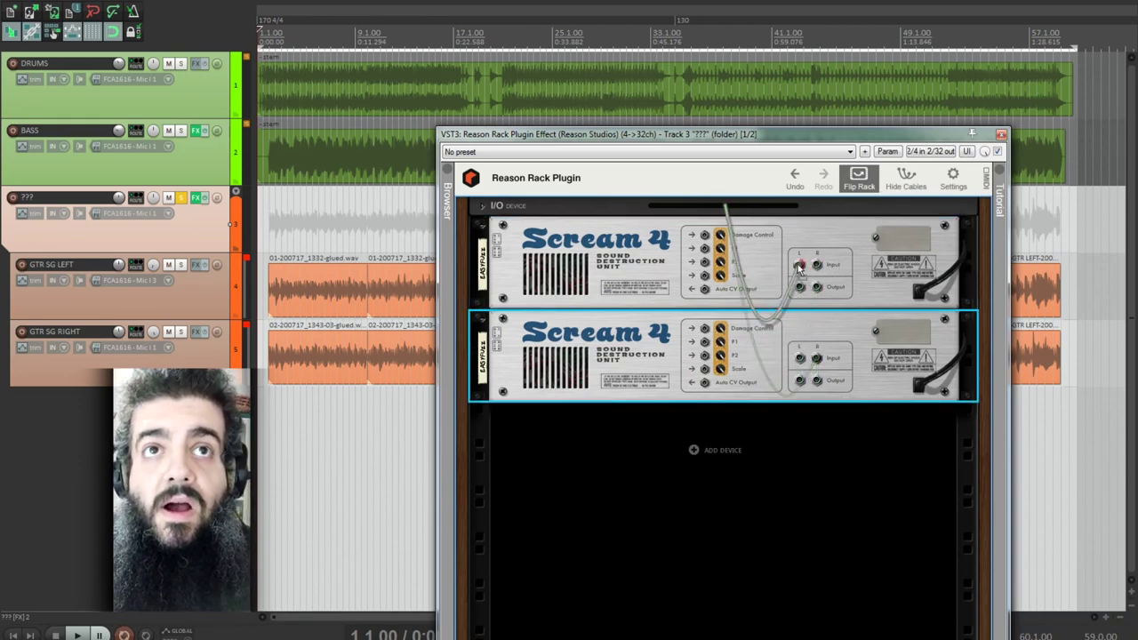
left_click_drag(800, 287, 803, 357)
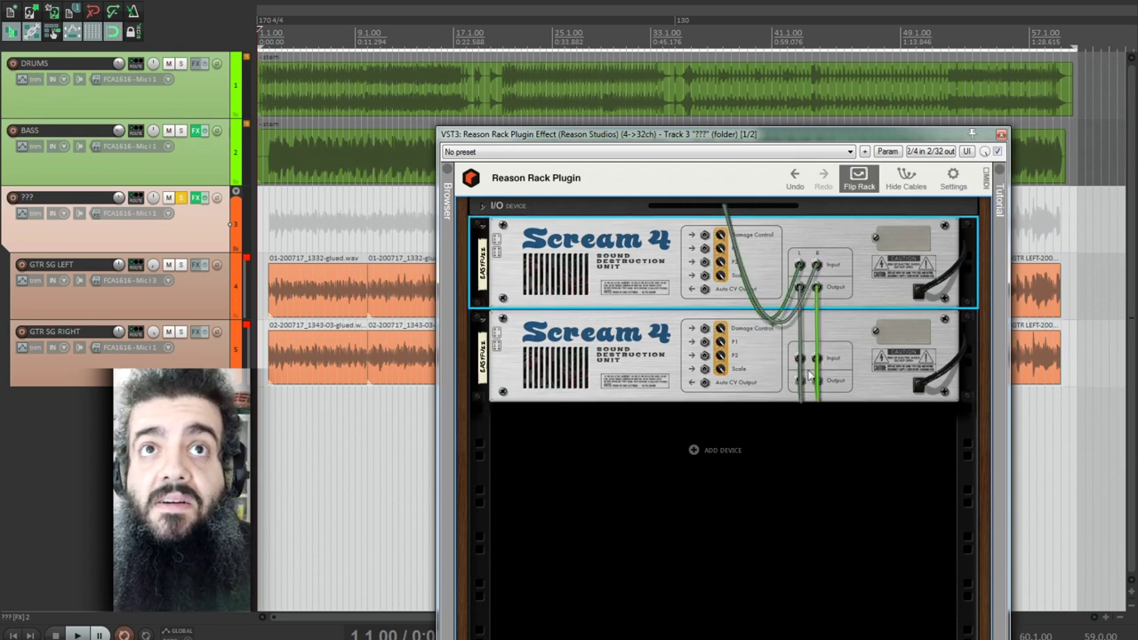
left_click(473, 206)
left_click_drag(800, 407, 689, 212)
left_click(859, 177)
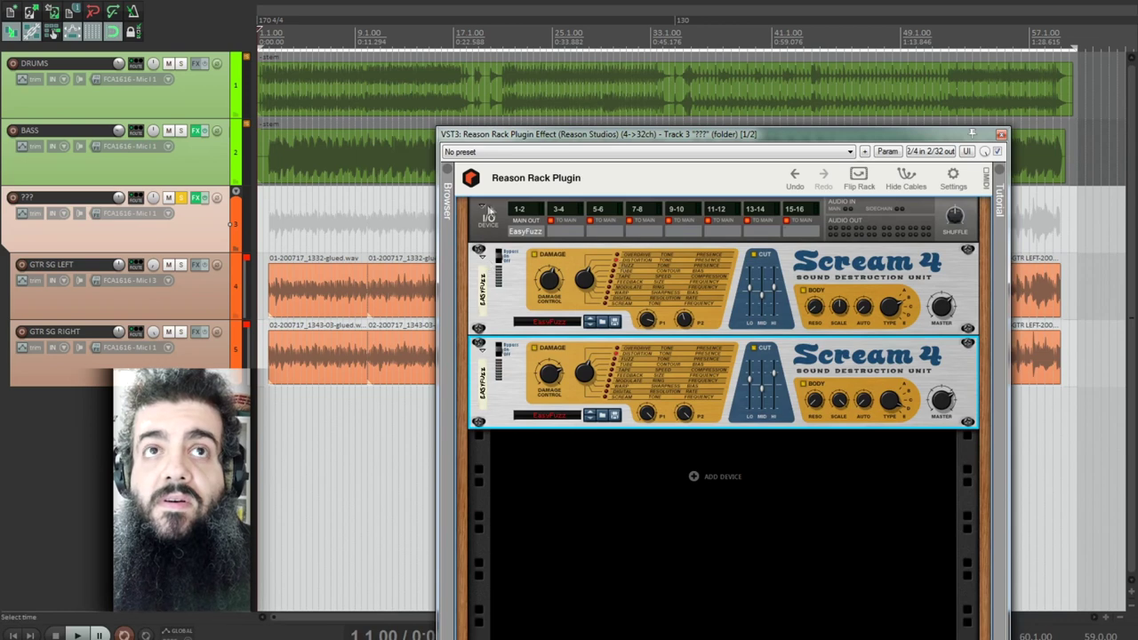
left_click(481, 206)
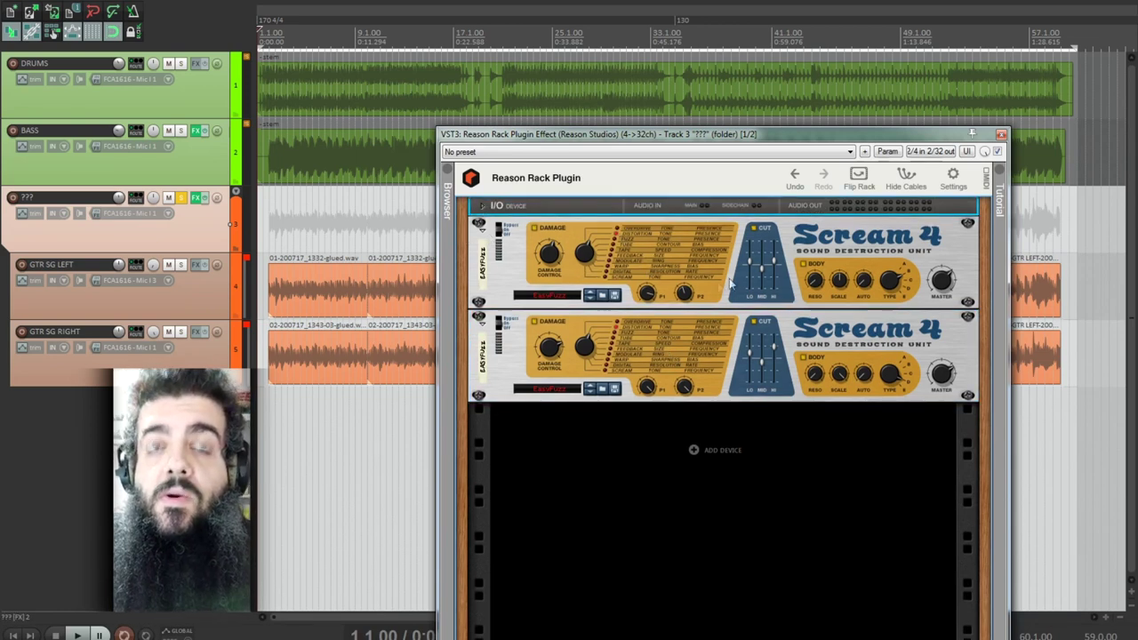
Load the Green Tube patch from the Pedals folder of the Scream 4 patches into the first Scream 4
left_click(603, 297)
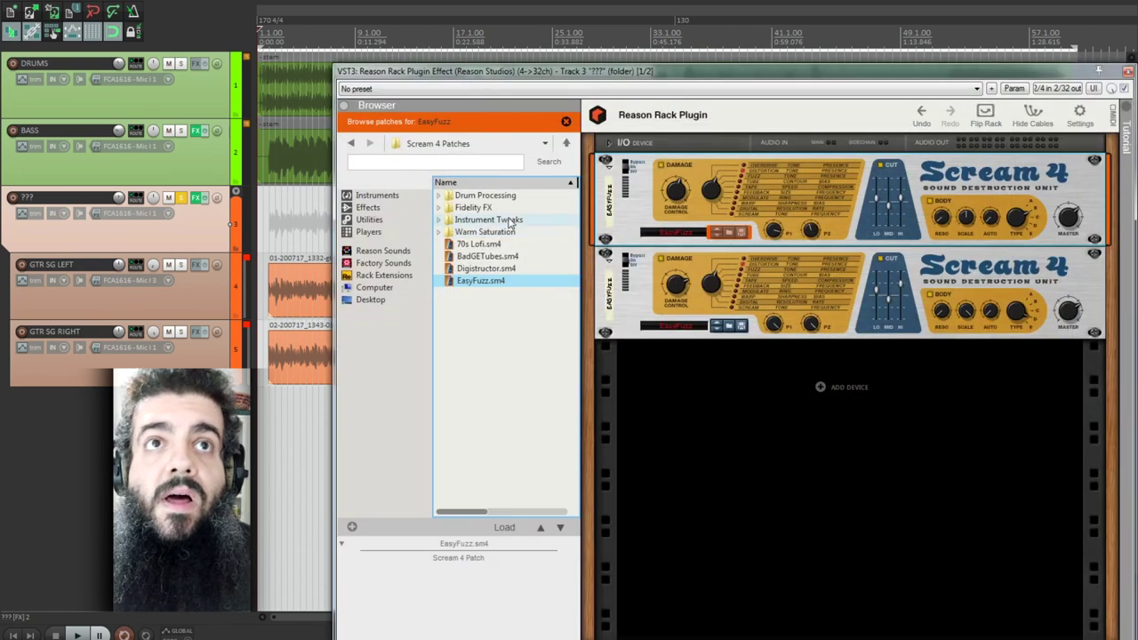
left_click(567, 143)
left_click(566, 143)
double_click(514, 196)
double_click(476, 196)
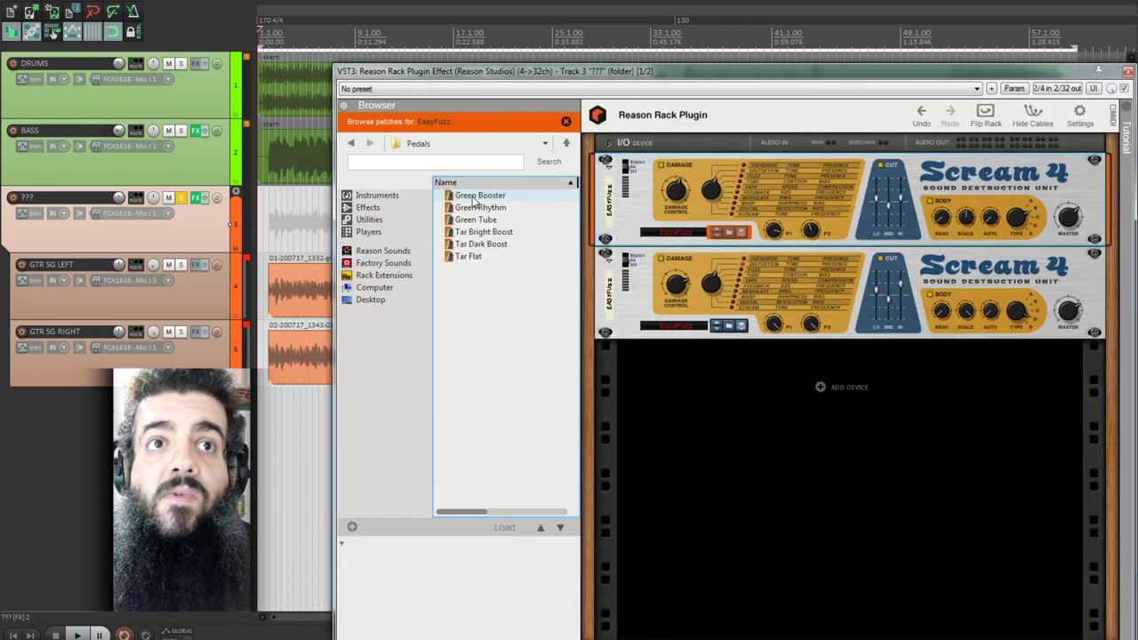
left_click(490, 220)
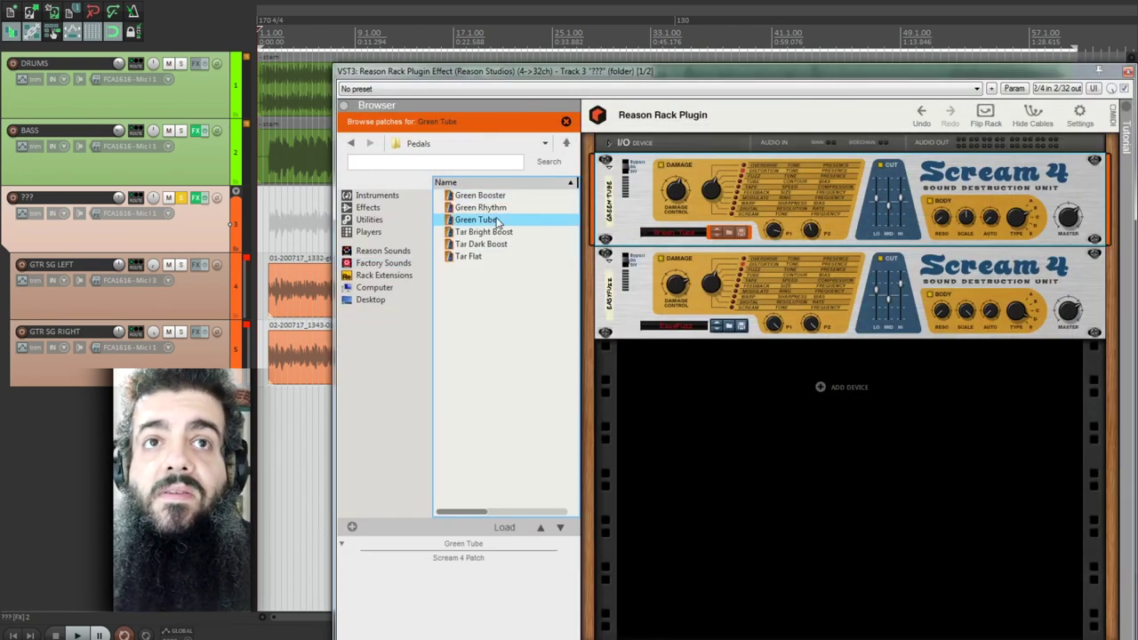
Play the soloed guitars with the rack clear of the tracks, switch the first Scream 4 from bypass to on, and stop playback
left_click_drag(909, 74, 722, 431)
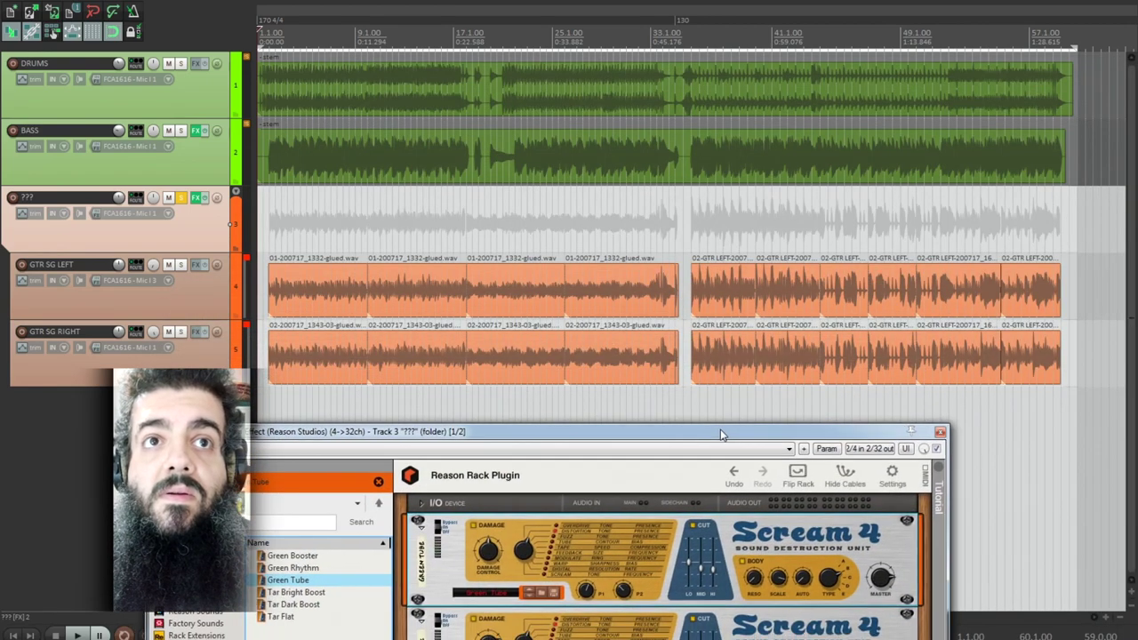
left_click(438, 544)
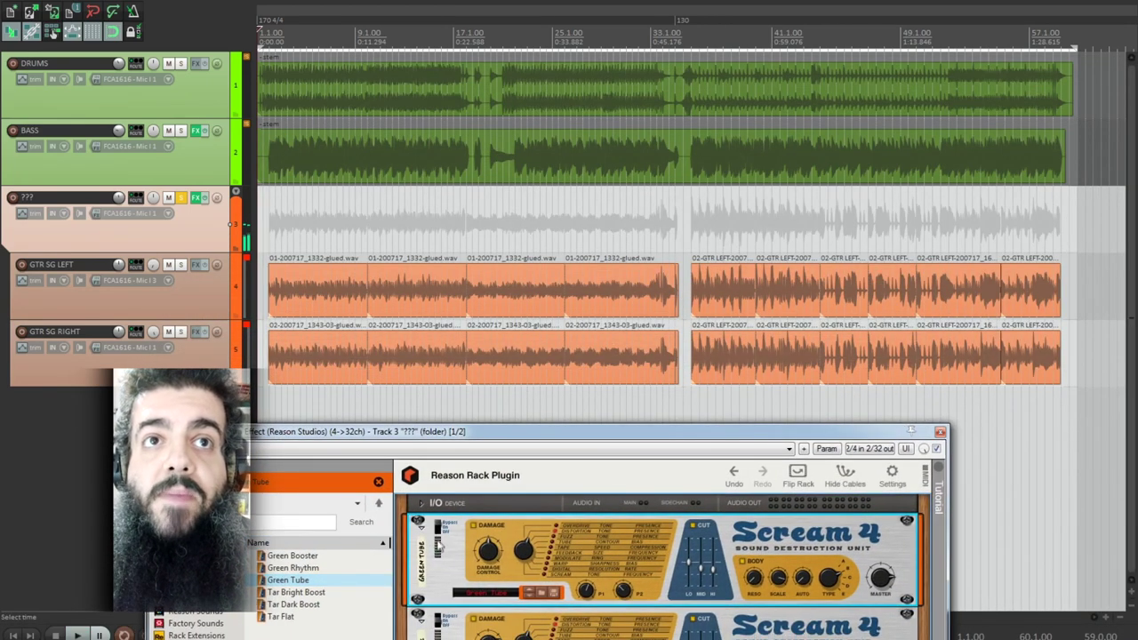
key("space")
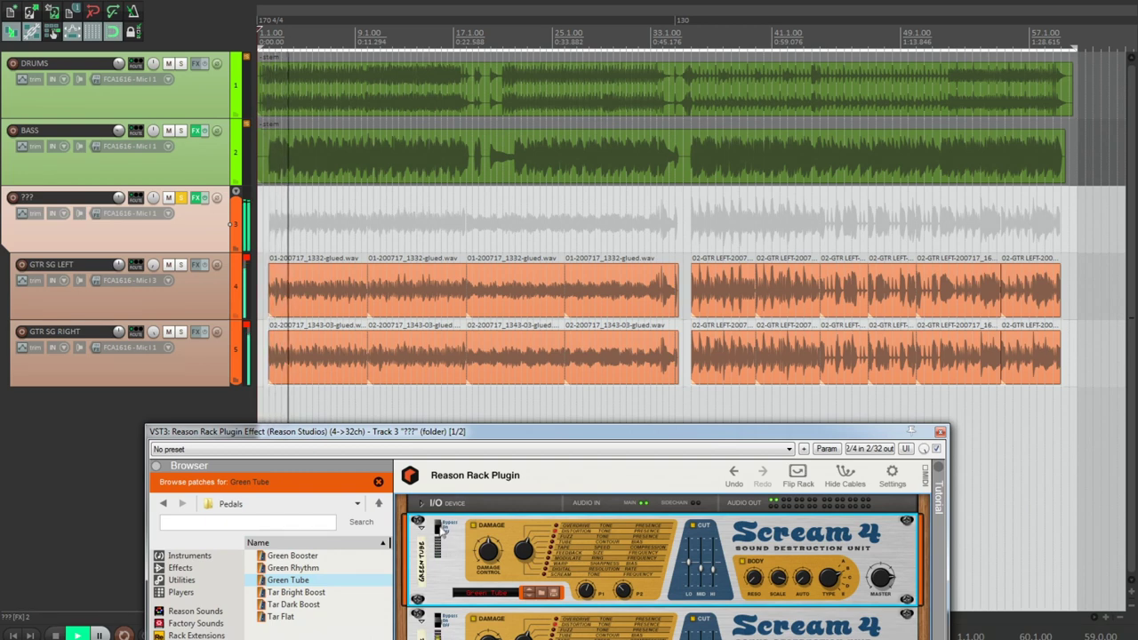
left_click(442, 528)
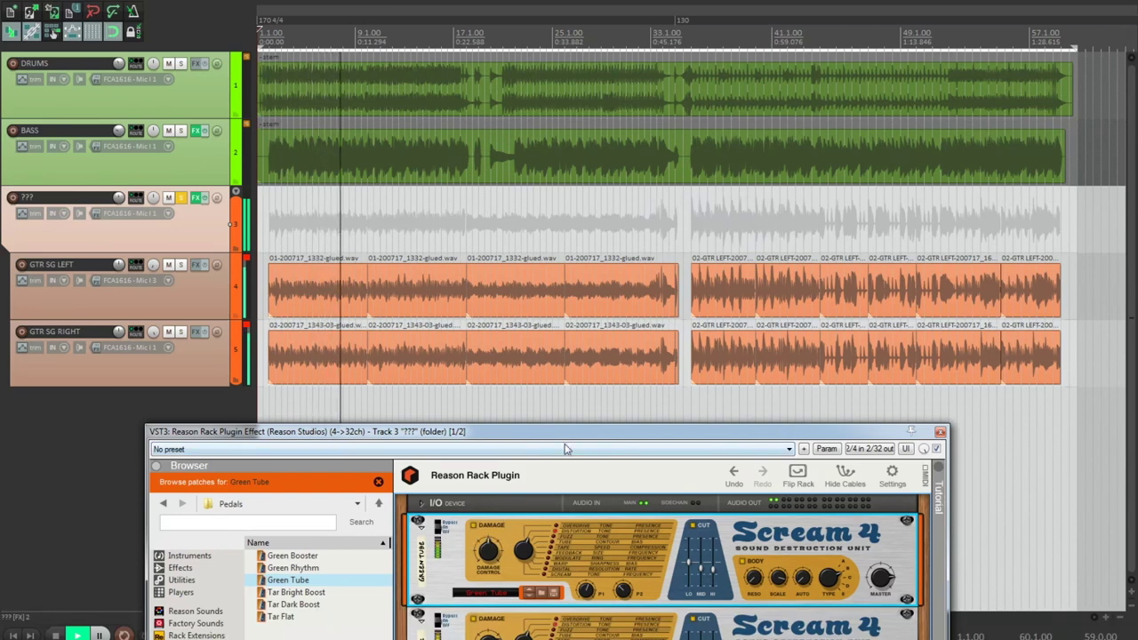
left_click_drag(594, 437, 641, 382)
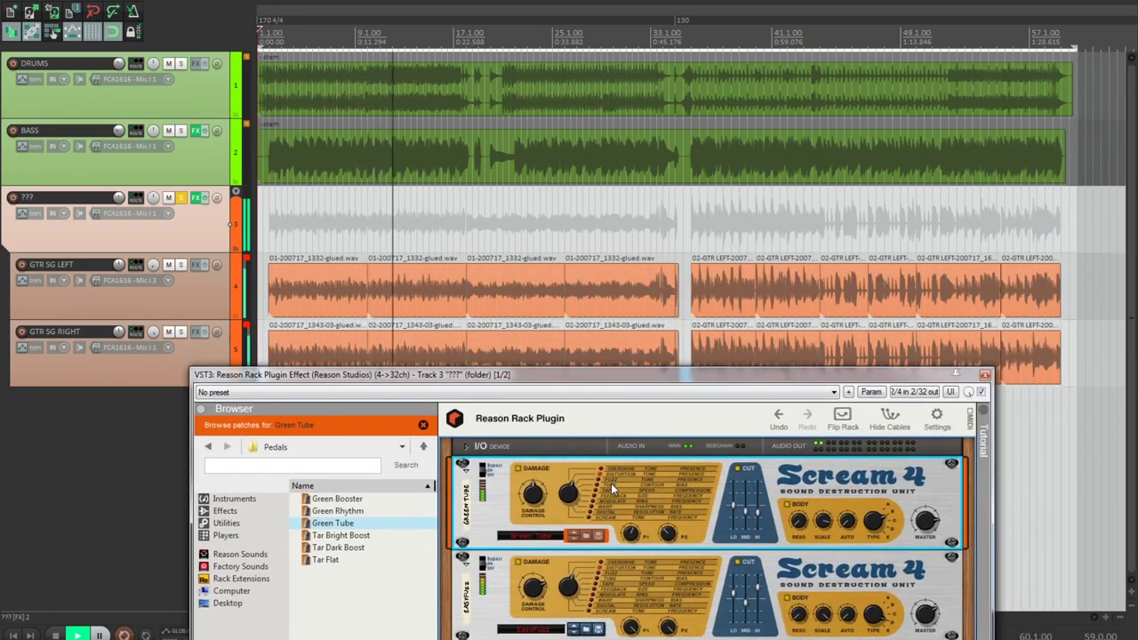
key("space")
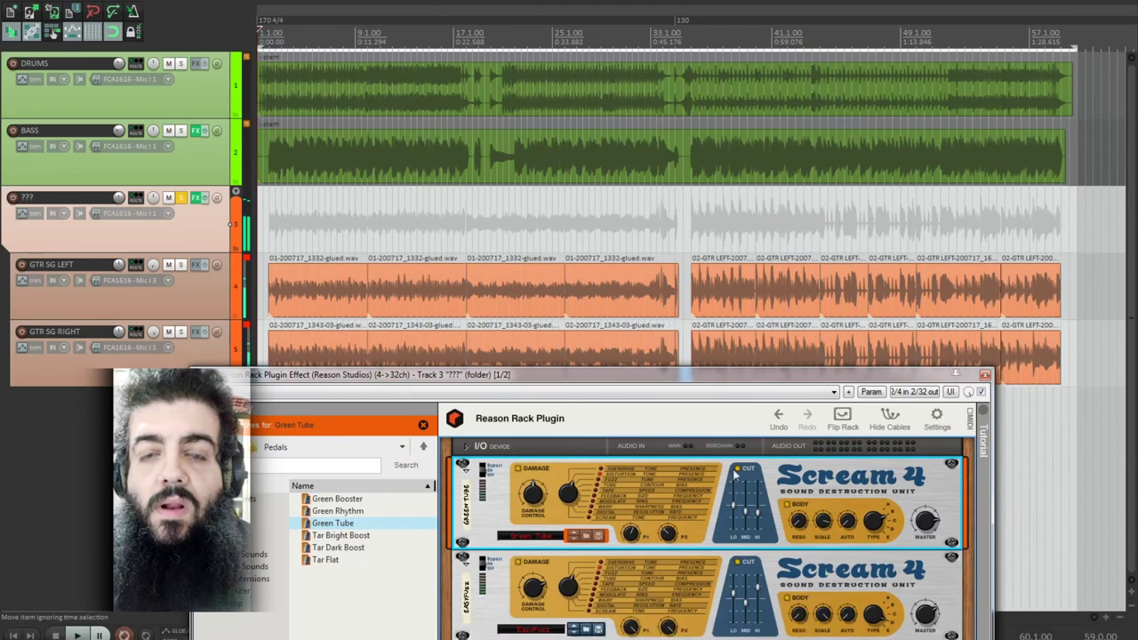
Unsolo track 3 "???" and play the full mix from the project start with the rack below the tracks
left_click(926, 615)
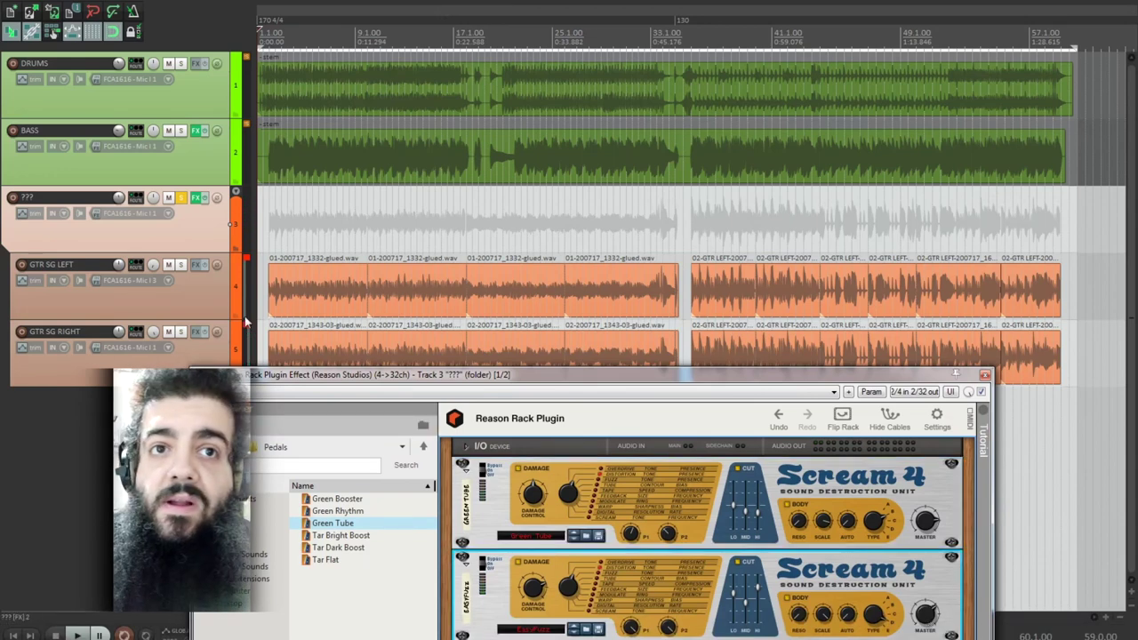
left_click(181, 197)
key("space")
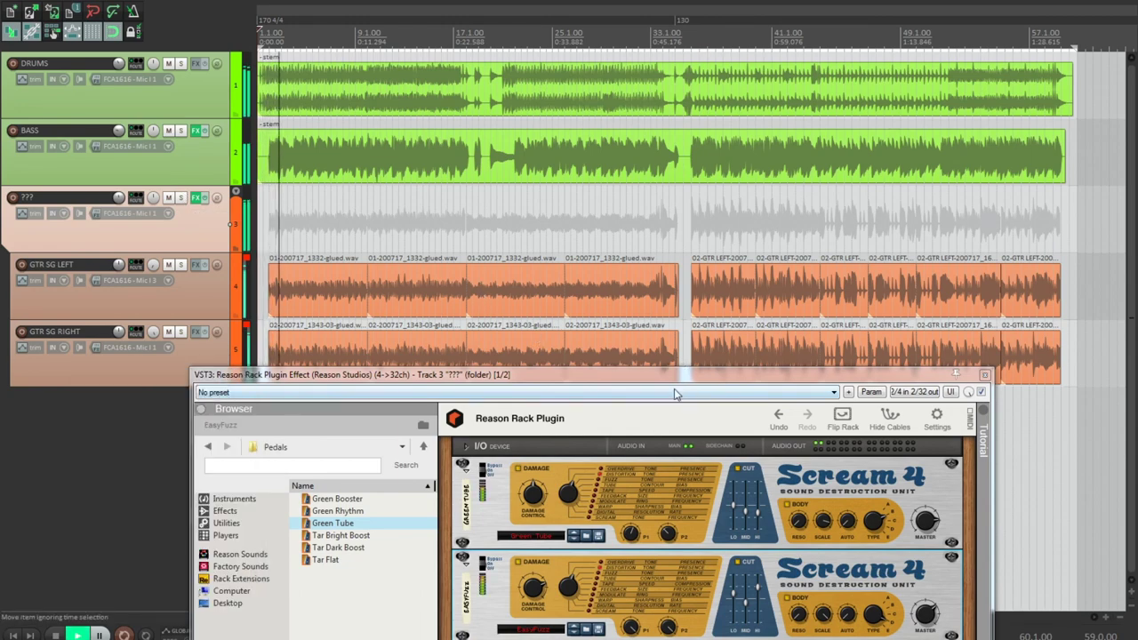
left_click_drag(686, 379, 676, 416)
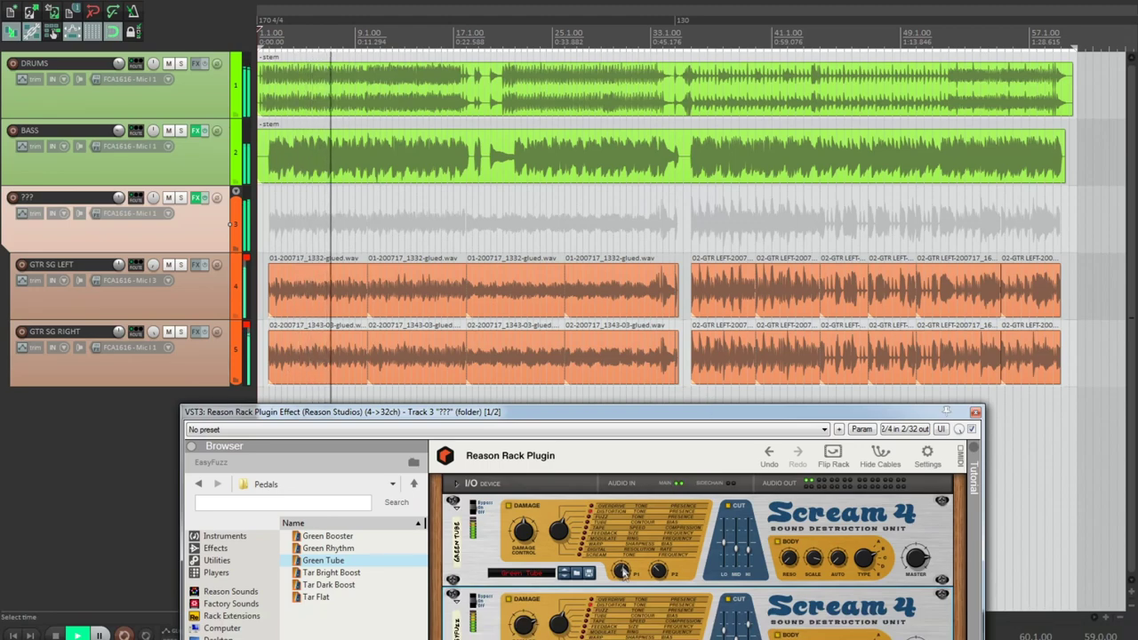
left_click_drag(751, 421, 751, 403)
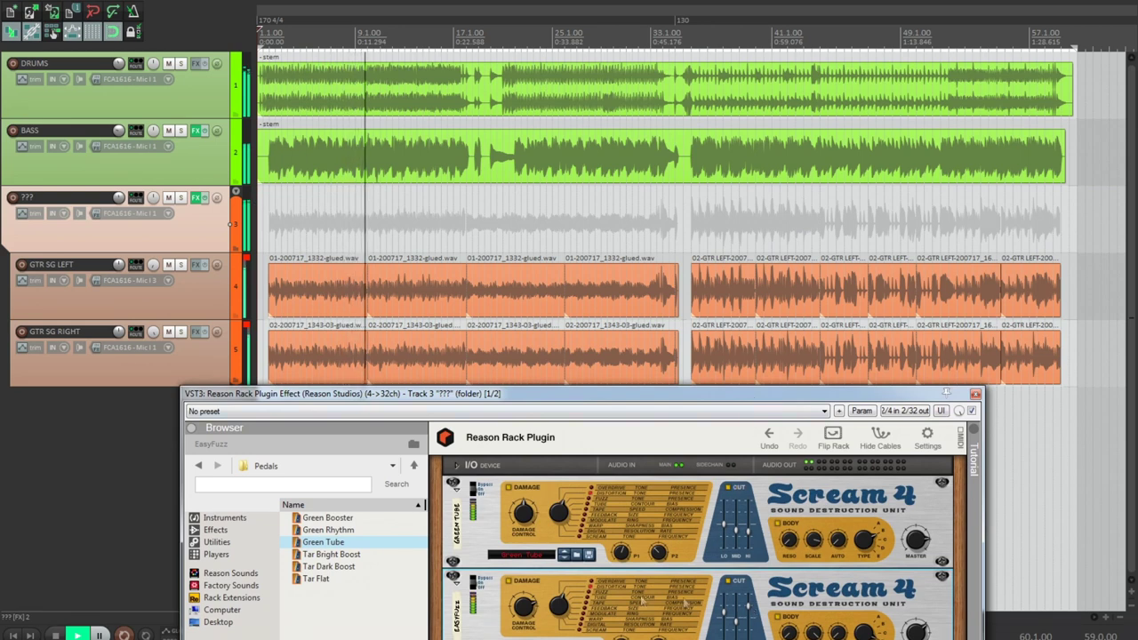
Adjust Parameter 1 and Parameter 2 on the Green Tube Scream 4 against the full mix
left_click(621, 553)
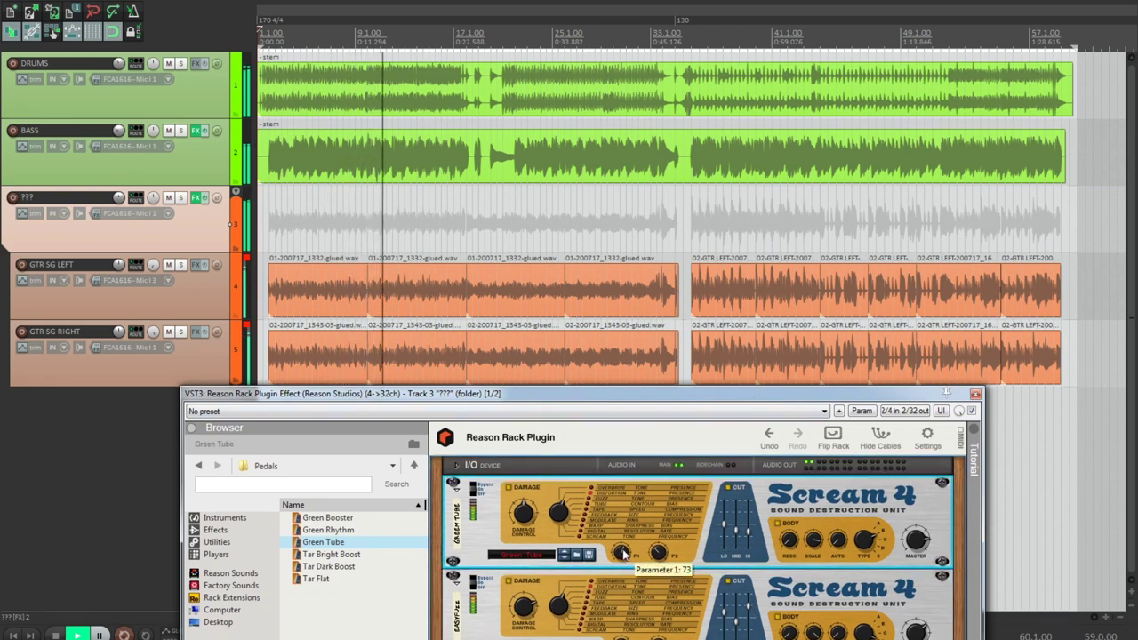
left_click_drag(624, 550, 628, 538)
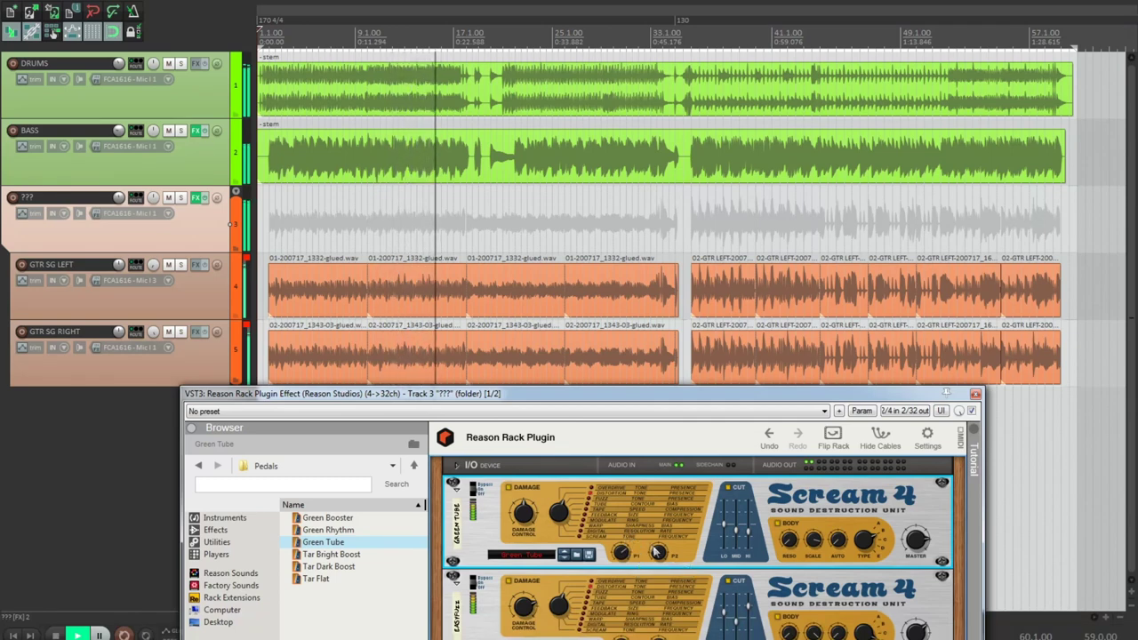
left_click_drag(658, 553, 673, 498)
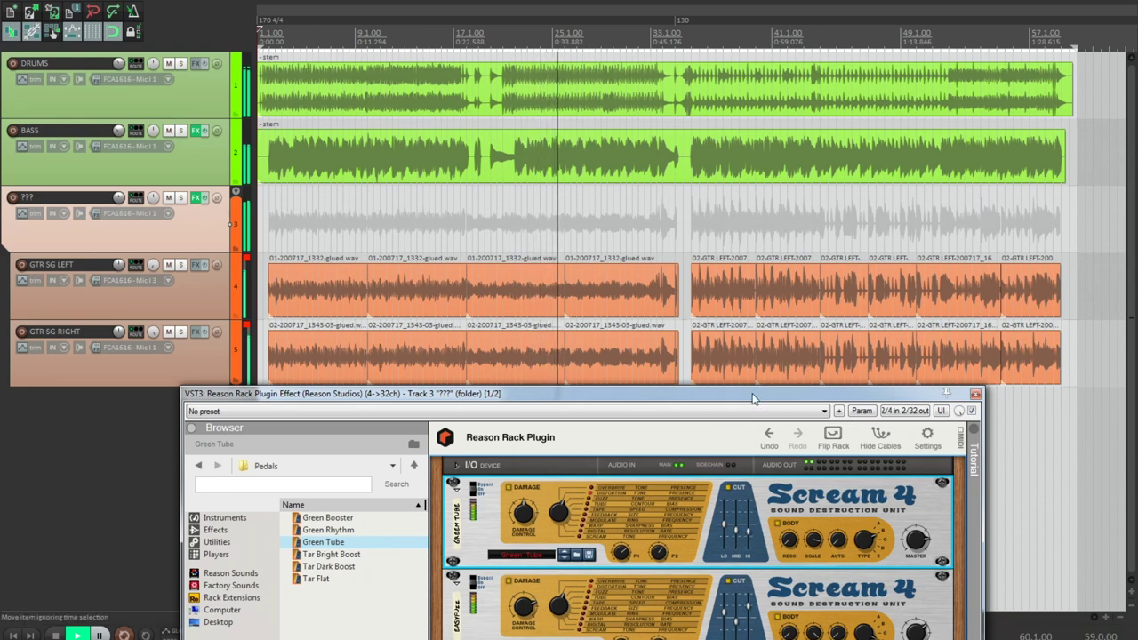
left_click_drag(752, 398, 752, 407)
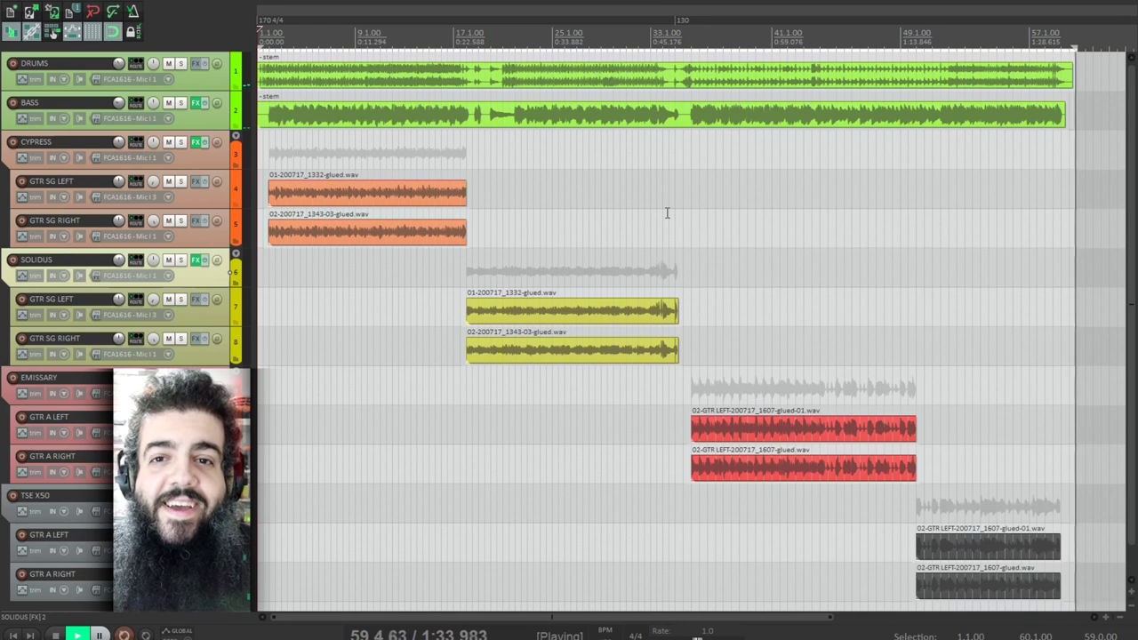
Stop playback of the arrangement with the CYPRESS, SOLIDUS, EMISSARY and TSE X50 guitar tracks
key("space")
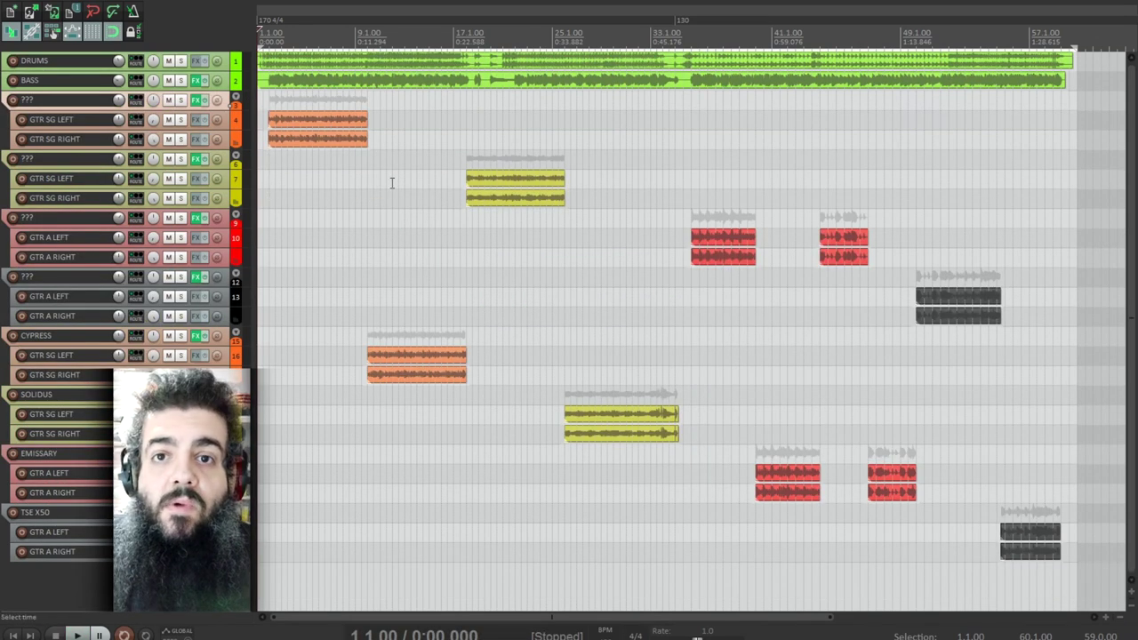